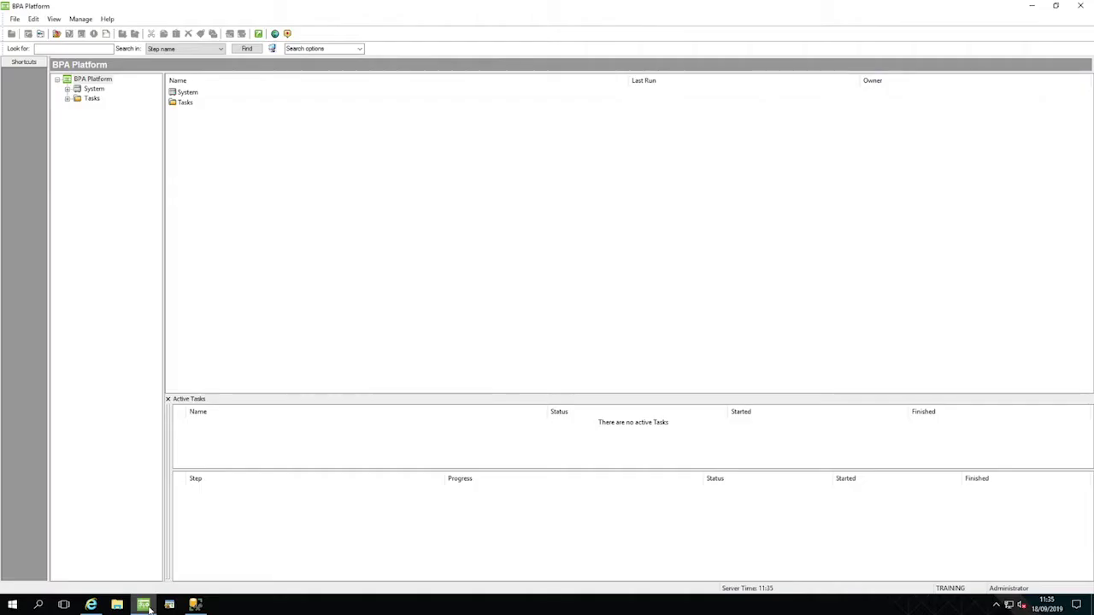
# Create a new task named Message Processing Task in the Retrieve Balance folder.
pyautogui.click(66, 99)
pyautogui.click(109, 128)
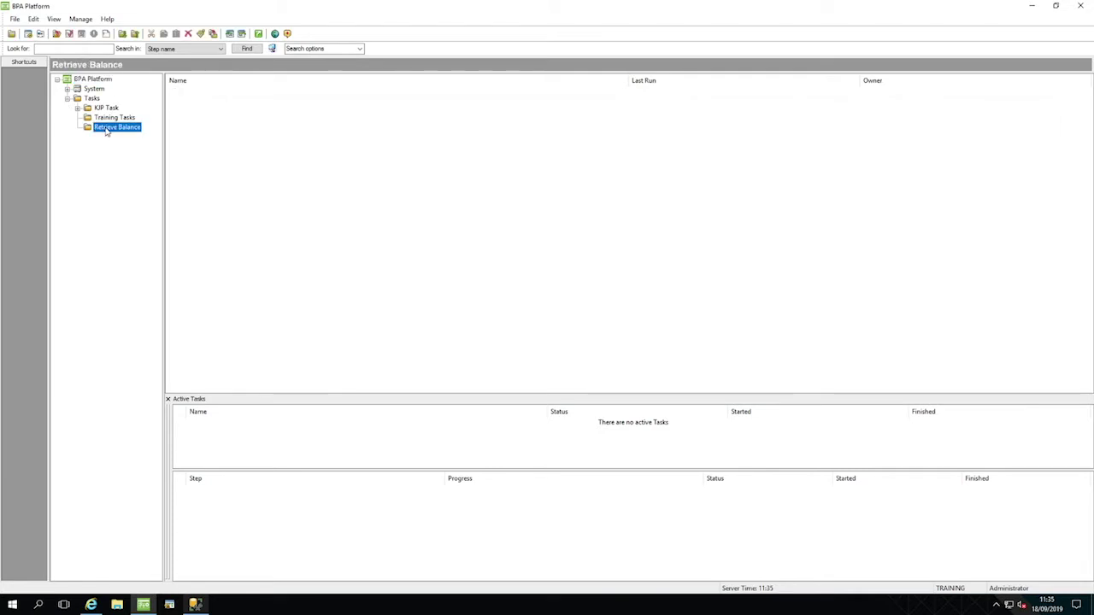
pyautogui.rightClick(204, 119)
pyautogui.click(232, 131)
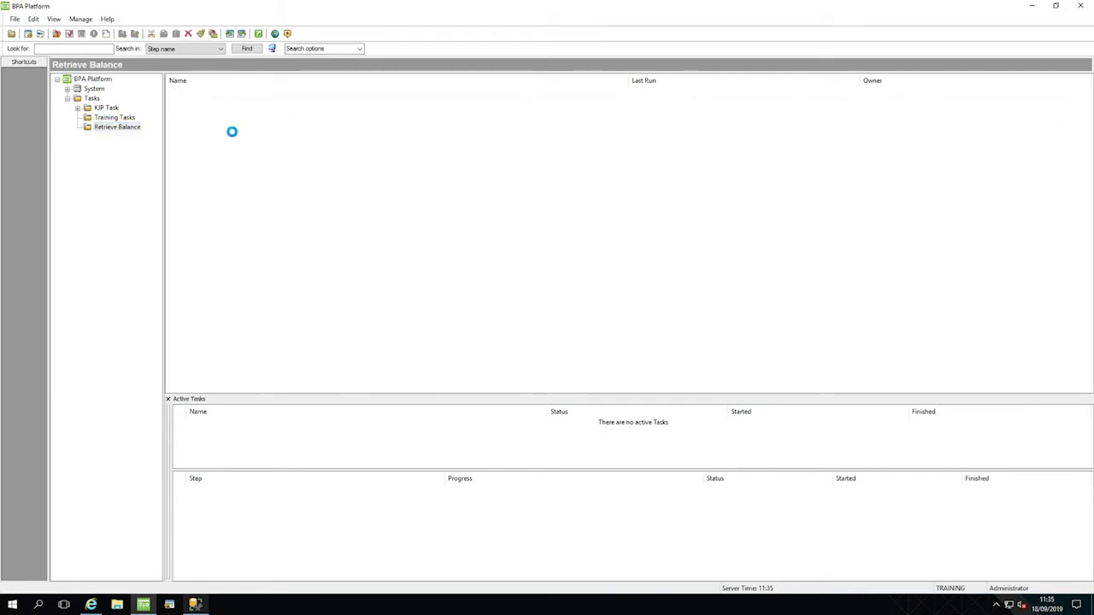
pyautogui.moveTo(205, 118); pyautogui.dragTo(175, 118)
pyautogui.write('Message Processing Task')
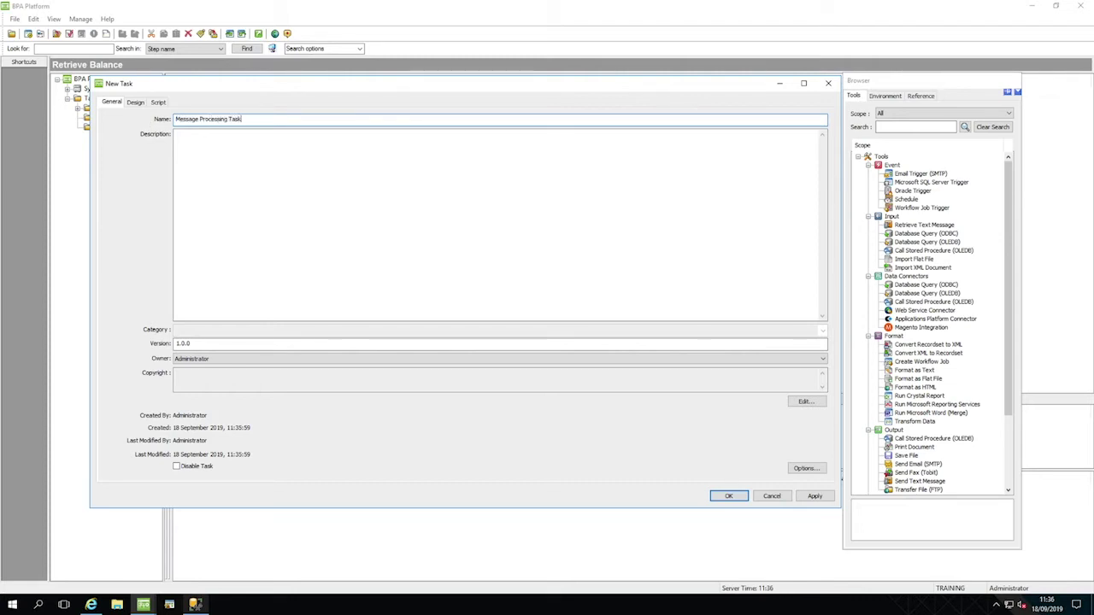
# Add a task-scope variable named MessageRequest to the new task's design and make it a parameter.
pyautogui.click(135, 103)
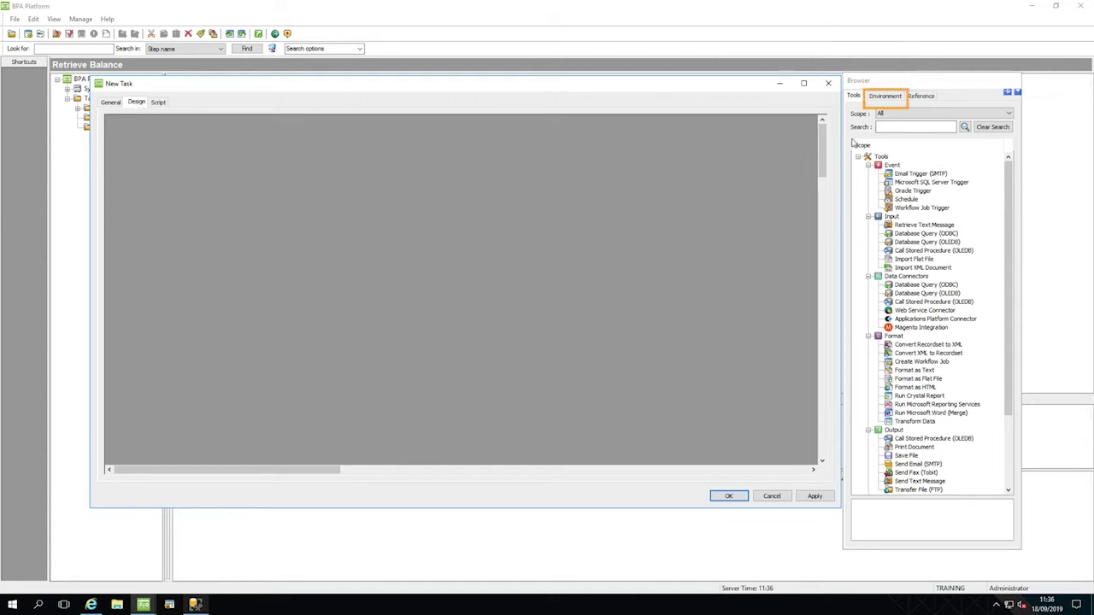
pyautogui.click(883, 96)
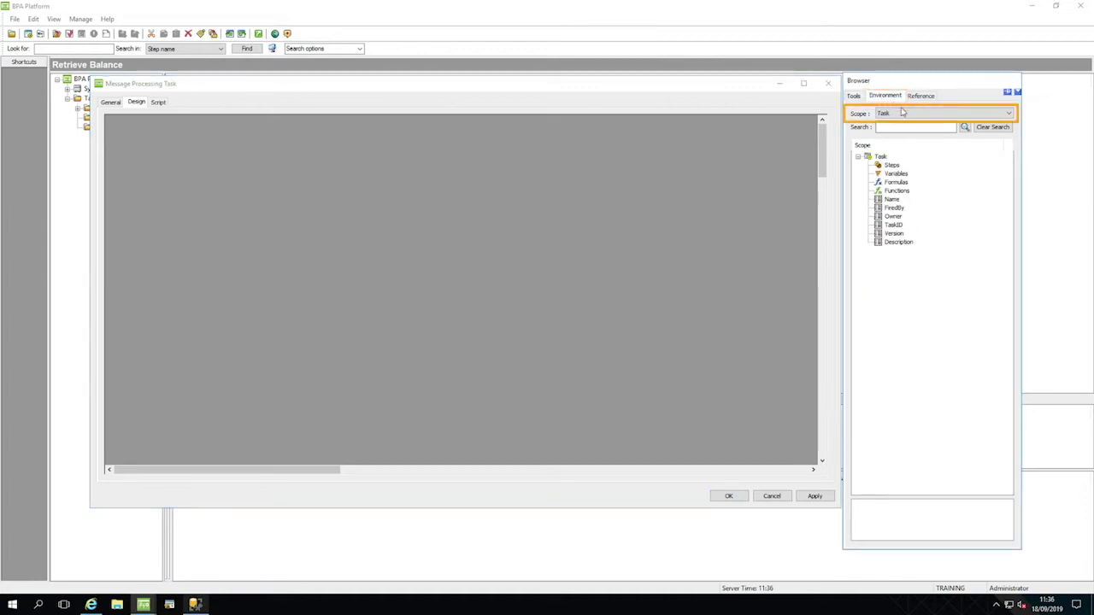
pyautogui.rightClick(902, 177)
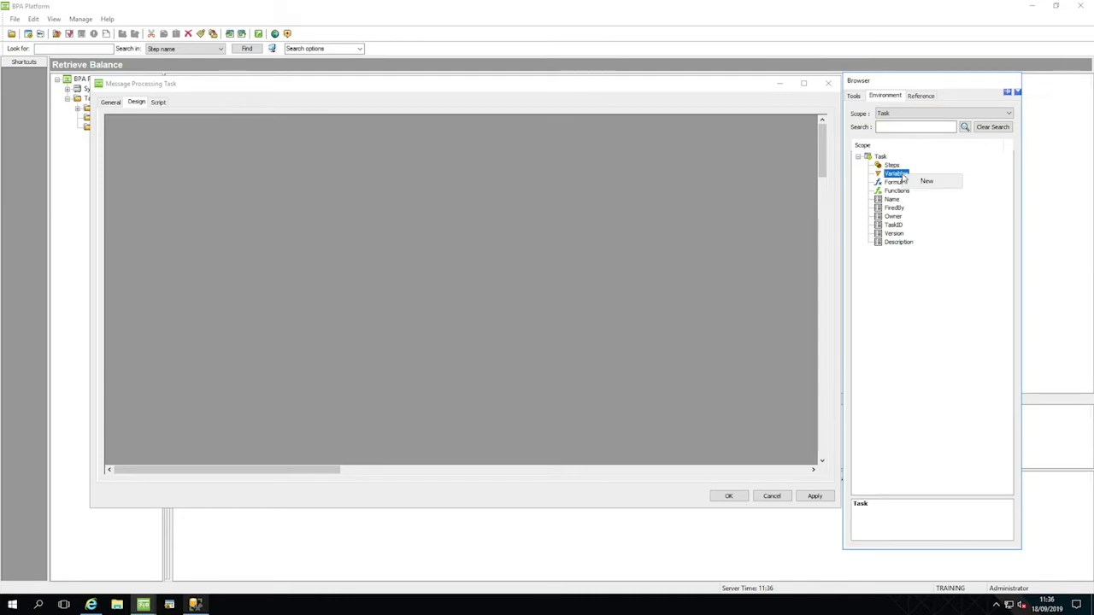
pyautogui.click(928, 182)
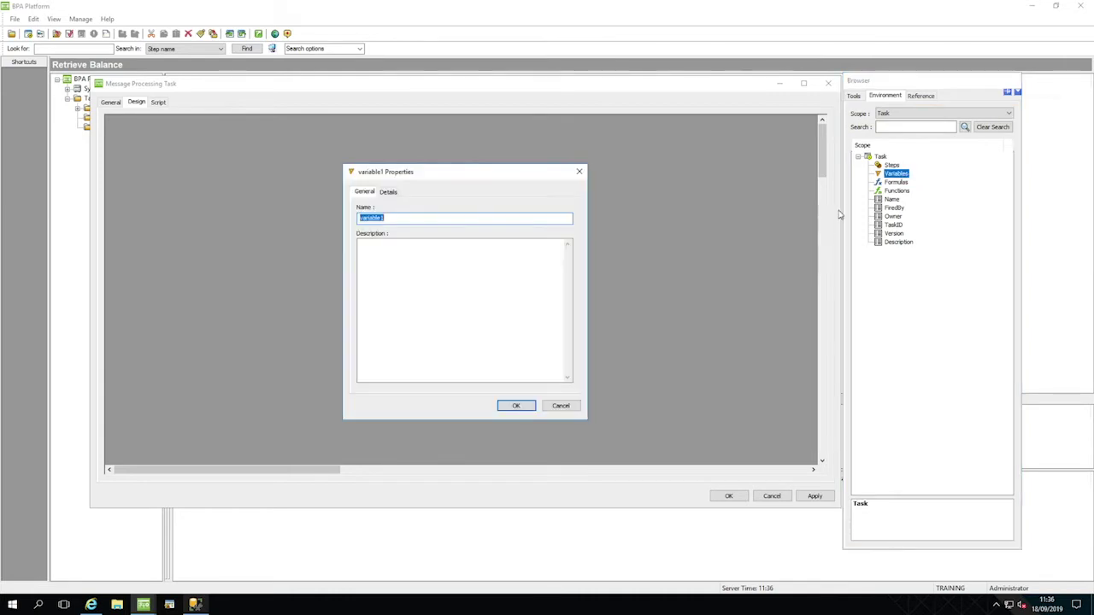
pyautogui.write('MessageRequest')
pyautogui.click(389, 192)
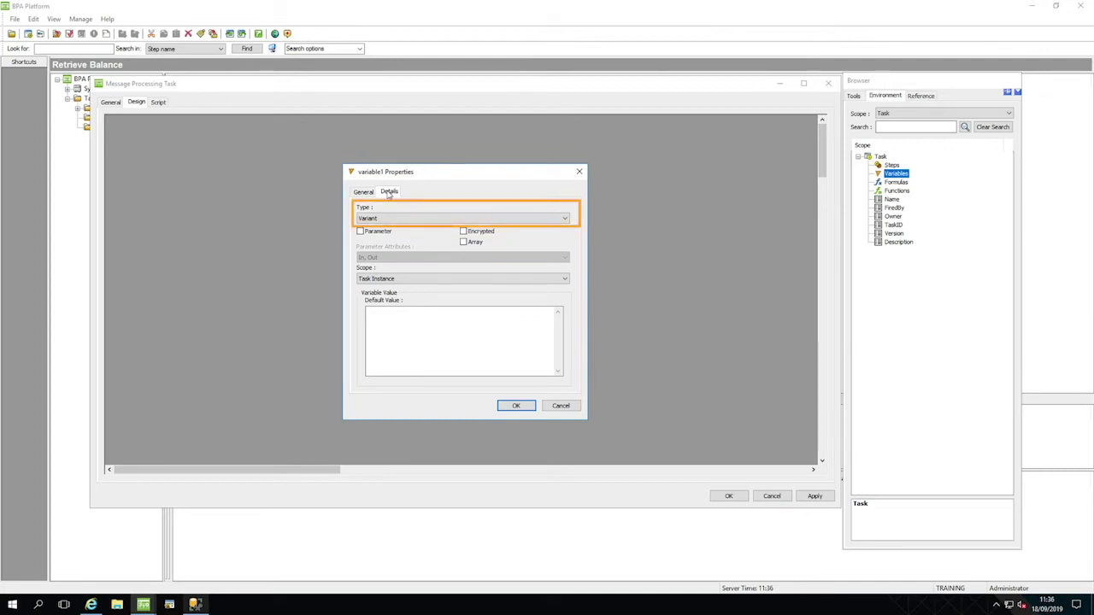
pyautogui.click(361, 232)
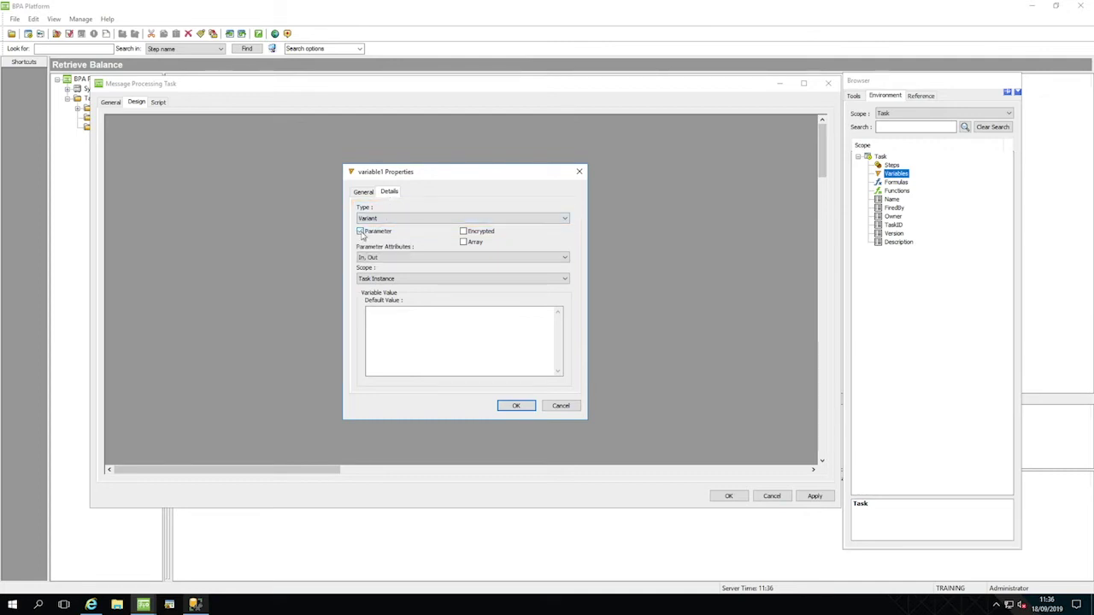
pyautogui.click(396, 260)
pyautogui.click(396, 278)
pyautogui.click(516, 405)
# Add a task variable named Balance and make it a parameter with the Out attribute.
pyautogui.rightClick(901, 175)
pyautogui.click(923, 181)
pyautogui.click(445, 217)
pyautogui.hotkey('ctrl', 'a')
pyautogui.write('Balan')
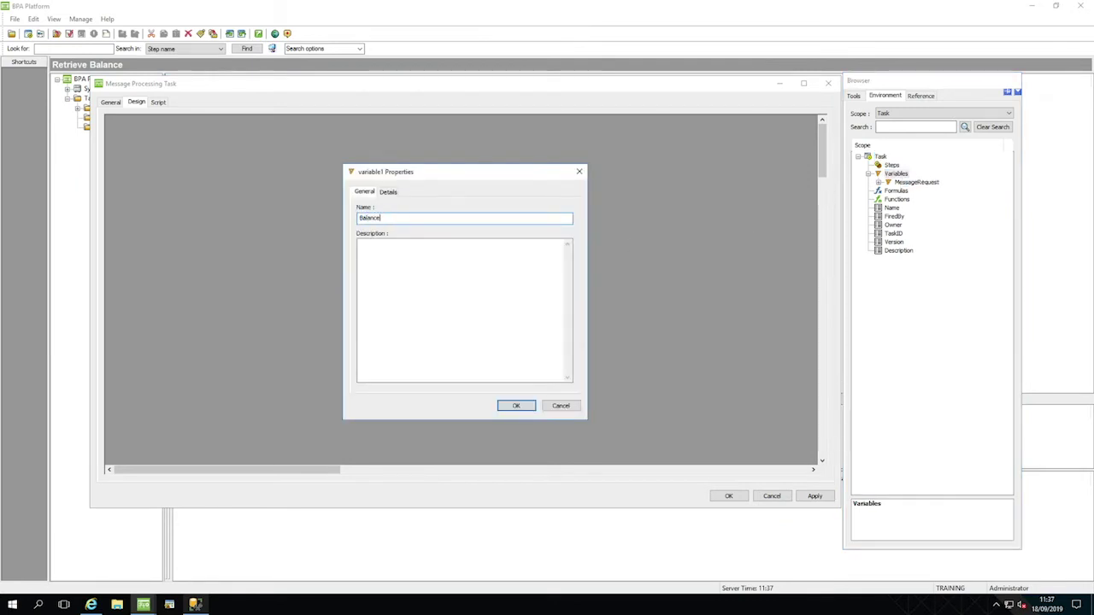
pyautogui.click(388, 192)
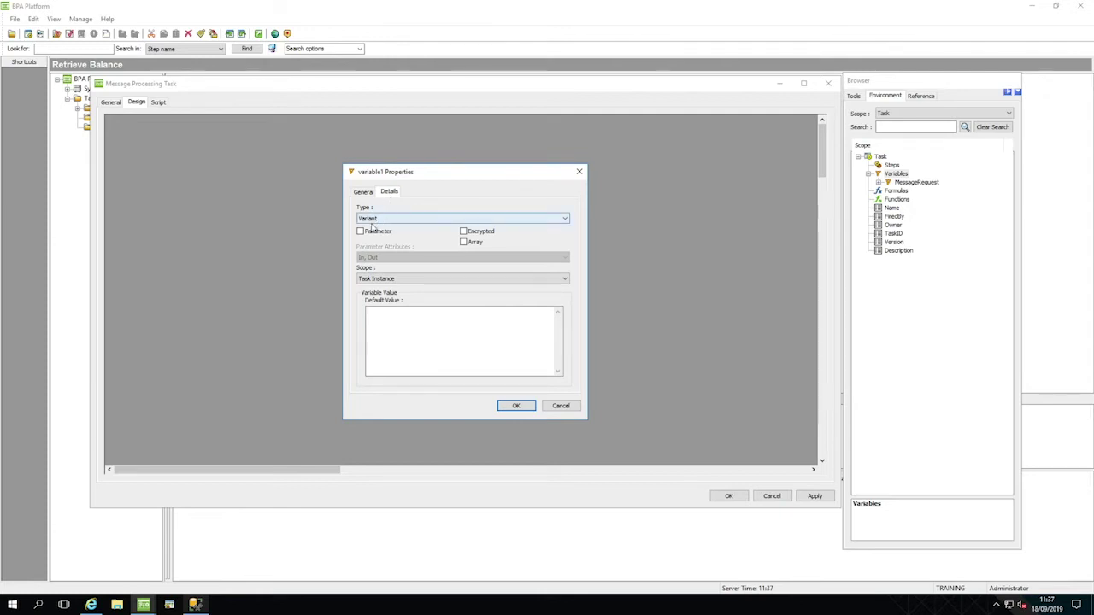
pyautogui.click(361, 231)
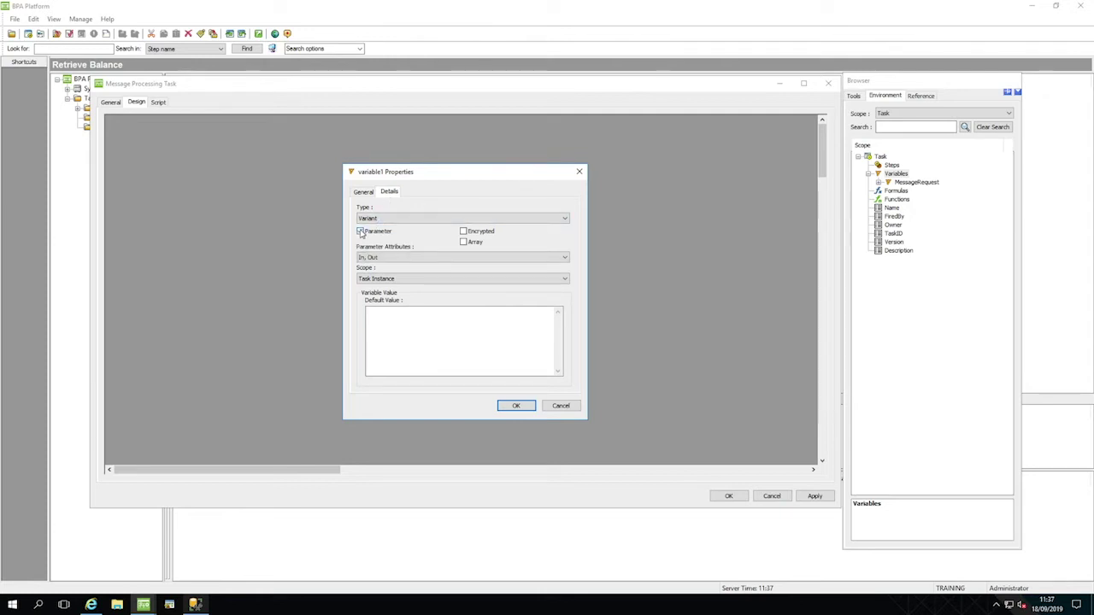
pyautogui.click(401, 258)
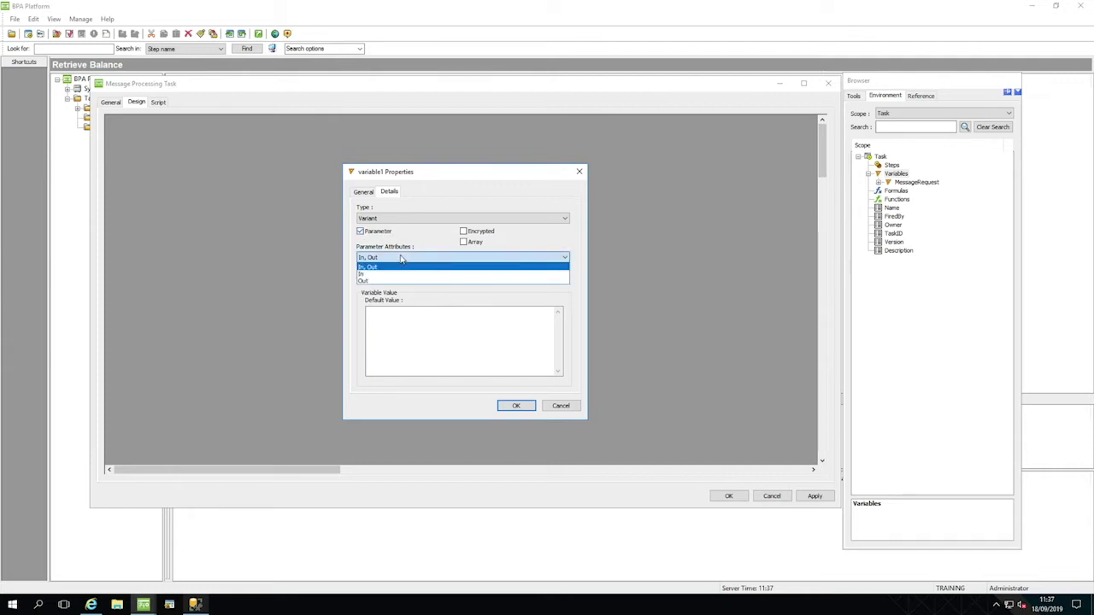
pyautogui.click(397, 281)
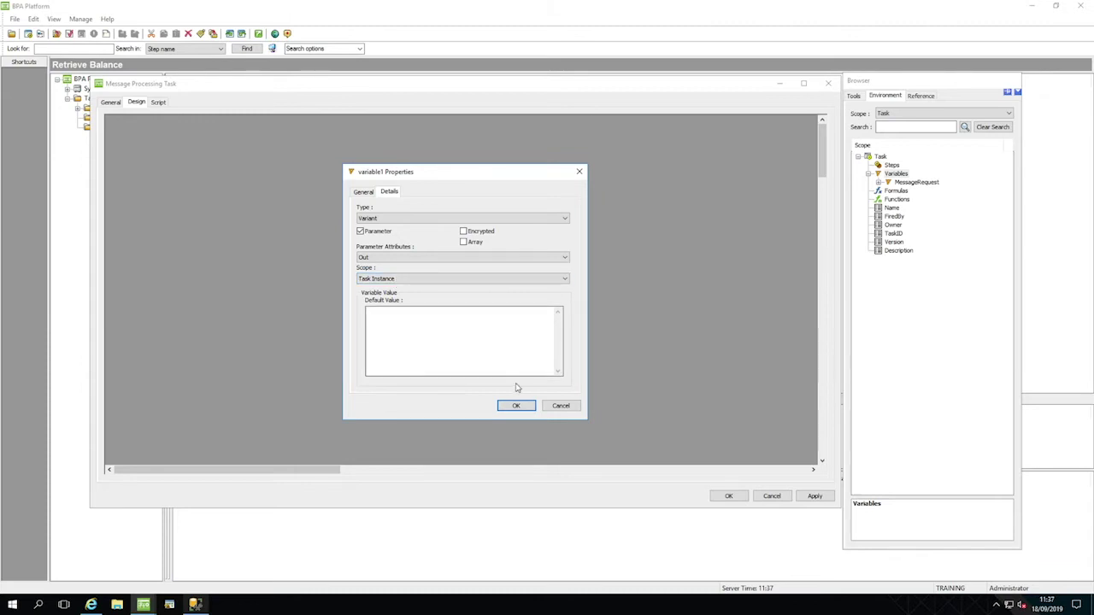
pyautogui.click(516, 406)
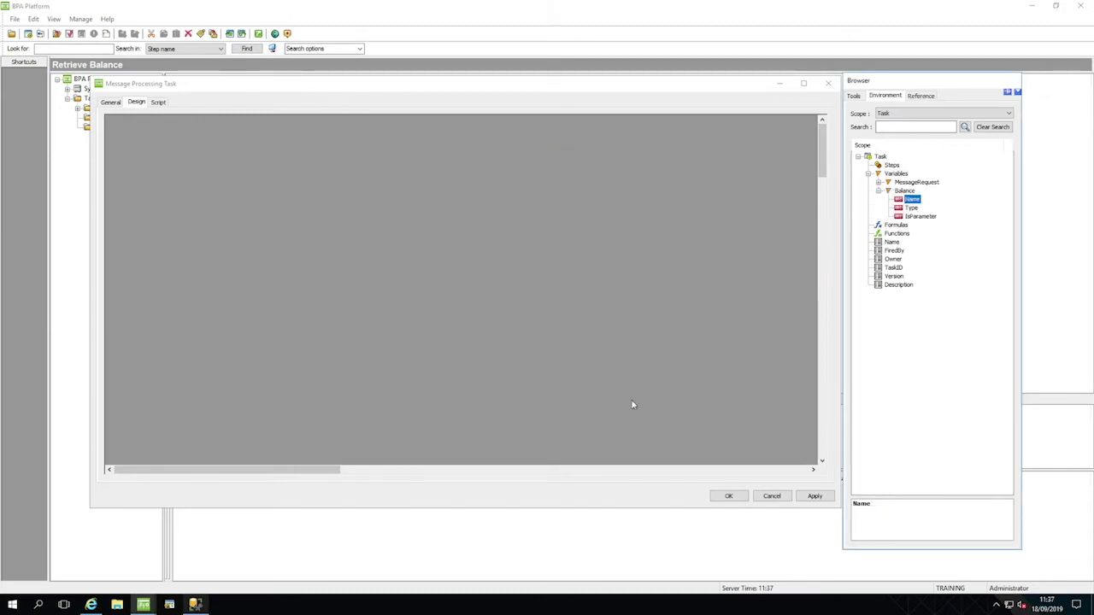
# Add a task variable named SenderNumber and make it a parameter with the In, Out attributes.
pyautogui.rightClick(891, 174)
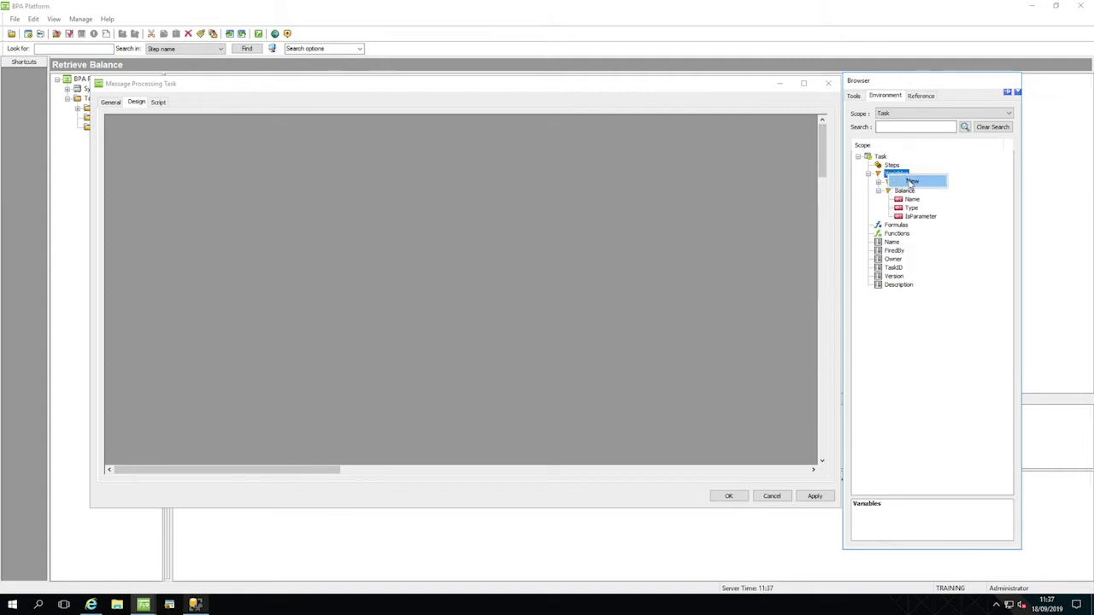
pyautogui.click(911, 181)
pyautogui.write('SenderNumber')
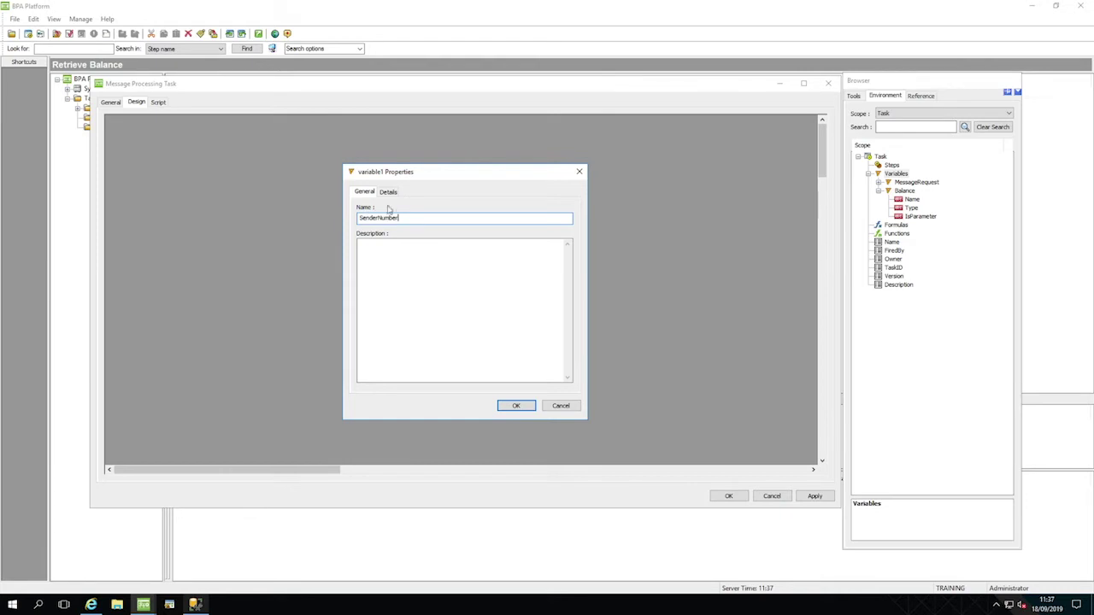
pyautogui.click(389, 192)
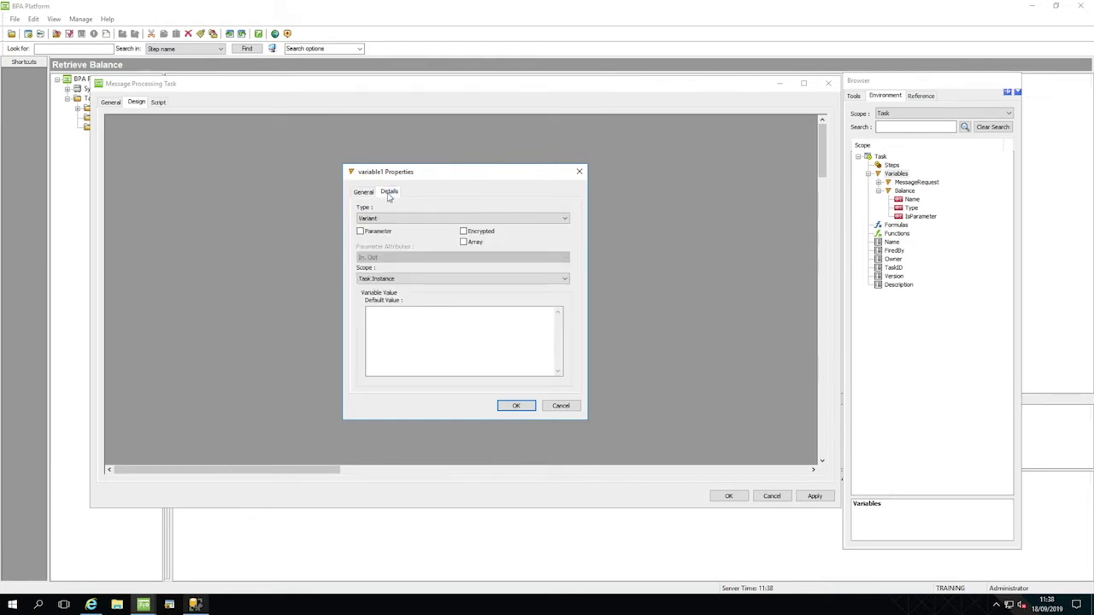
pyautogui.click(361, 232)
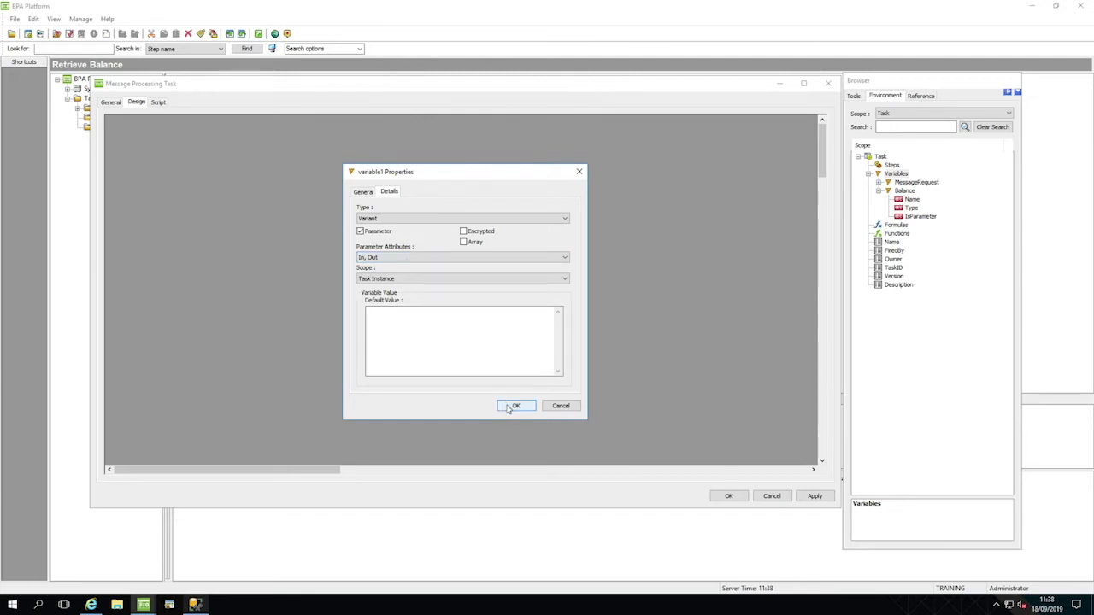
pyautogui.click(516, 406)
# Add a task variable named AccountNumber and make it a parameter with the In, Out attributes.
pyautogui.click(887, 176)
pyautogui.rightClick(889, 176)
pyautogui.click(908, 181)
pyautogui.click(392, 217)
pyautogui.moveTo(392, 217); pyautogui.dragTo(350, 217)
pyautogui.write('AccountNumber')
pyautogui.click(389, 192)
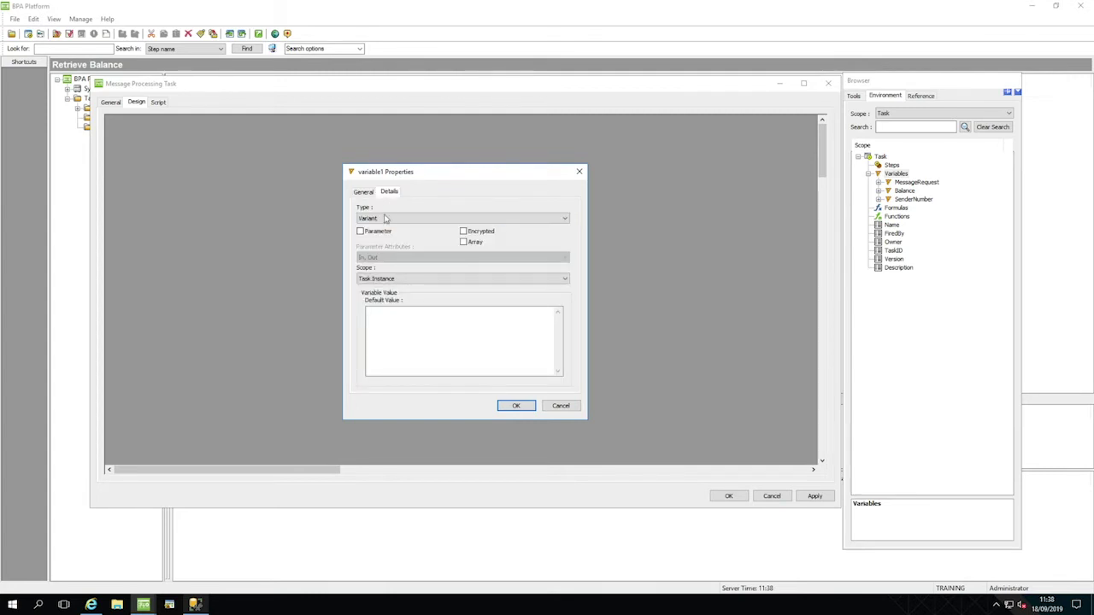
pyautogui.click(360, 232)
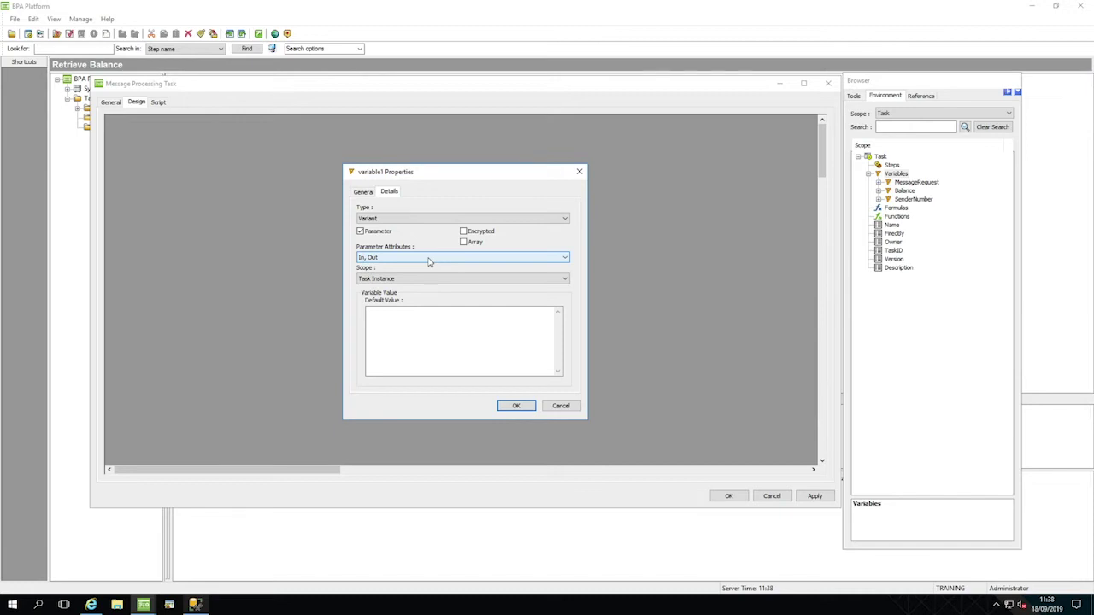
pyautogui.click(514, 407)
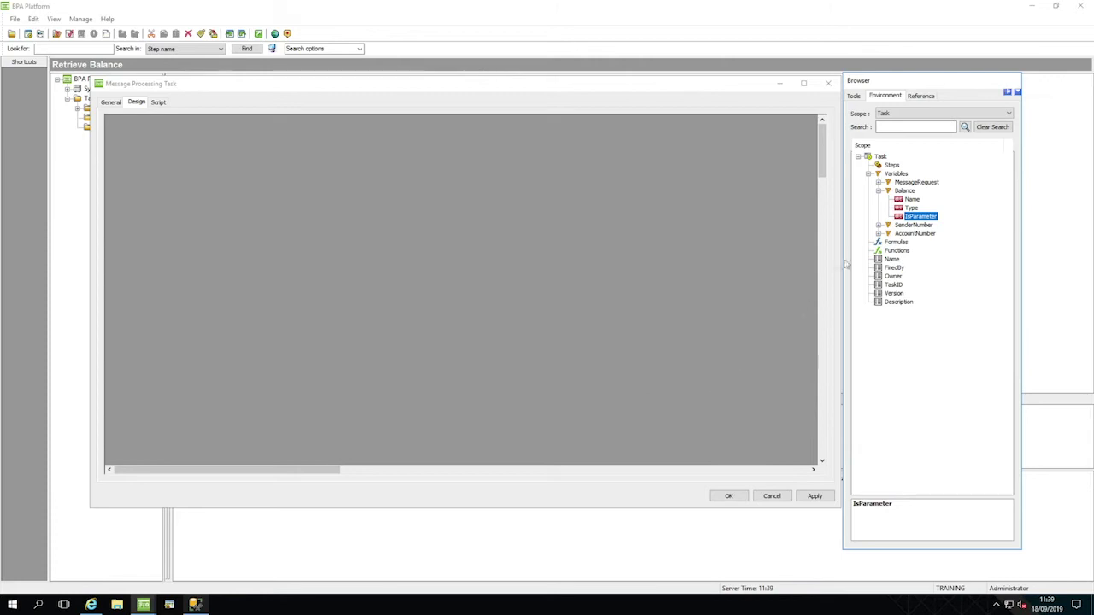
# Add a Parse Text step from the General tools to the task design.
pyautogui.click(853, 95)
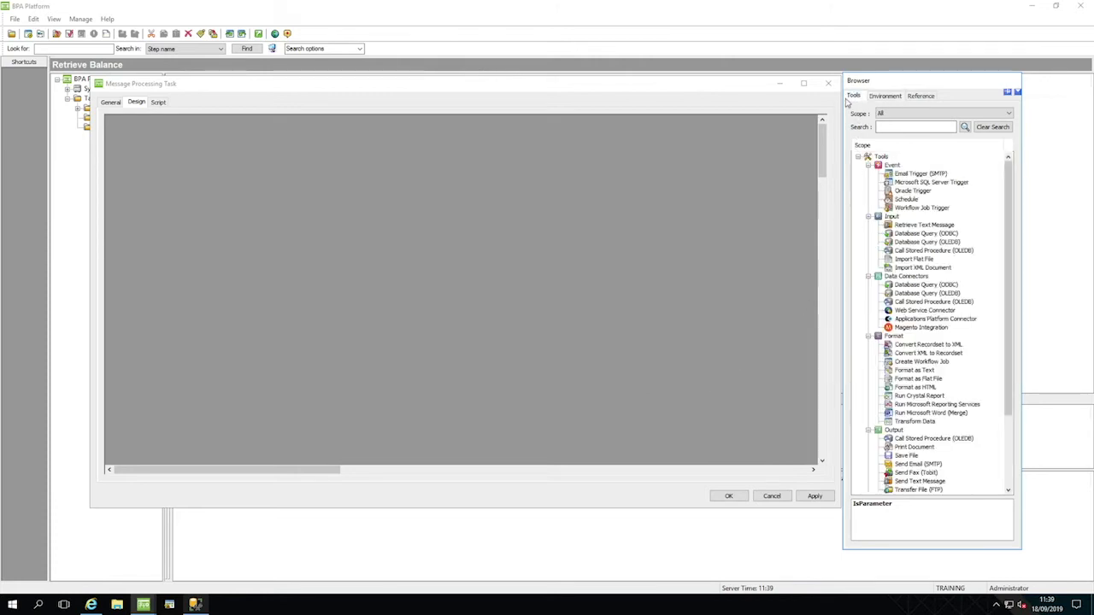
pyautogui.moveTo(1008, 194); pyautogui.dragTo(1009, 260)
pyautogui.click(905, 492)
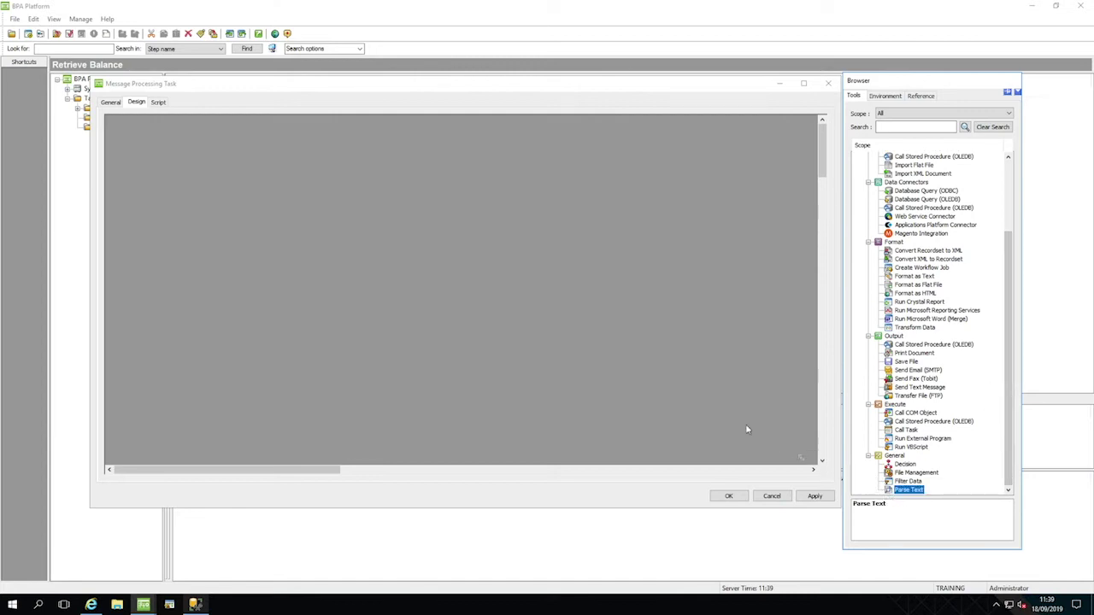
pyautogui.moveTo(202, 263); pyautogui.dragTo(198, 264)
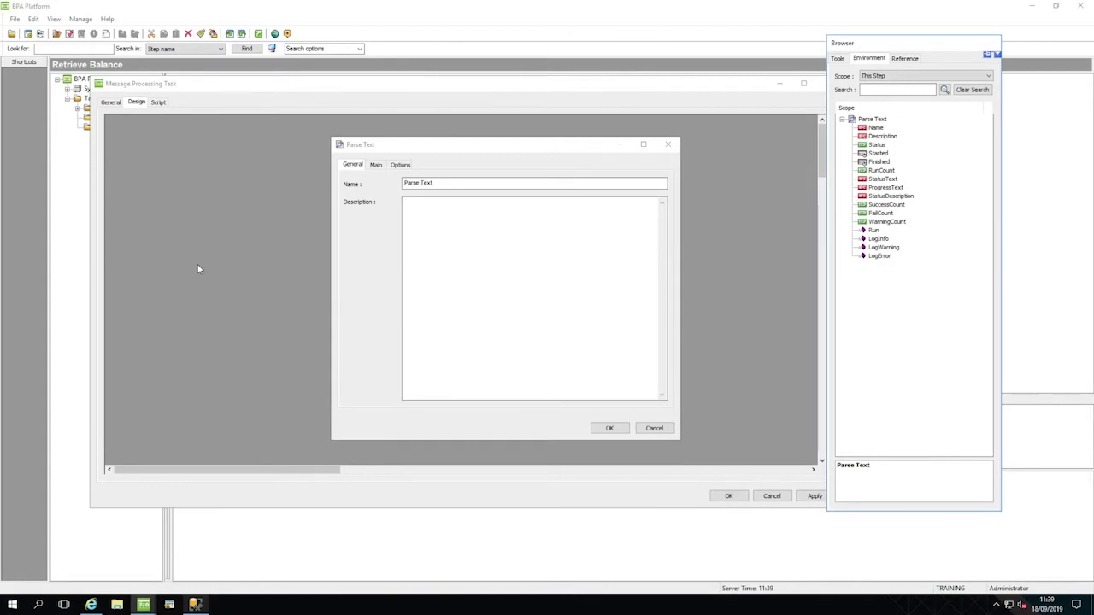
# Set the Parse Text step's data source to the task's MessageRequest variable.
pyautogui.click(378, 166)
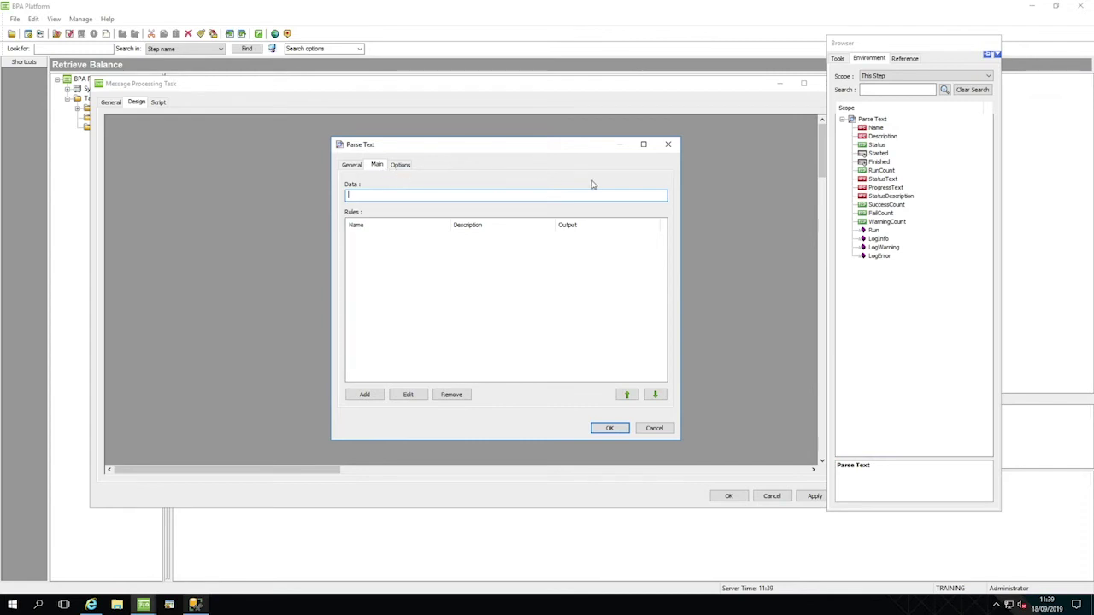
pyautogui.click(921, 76)
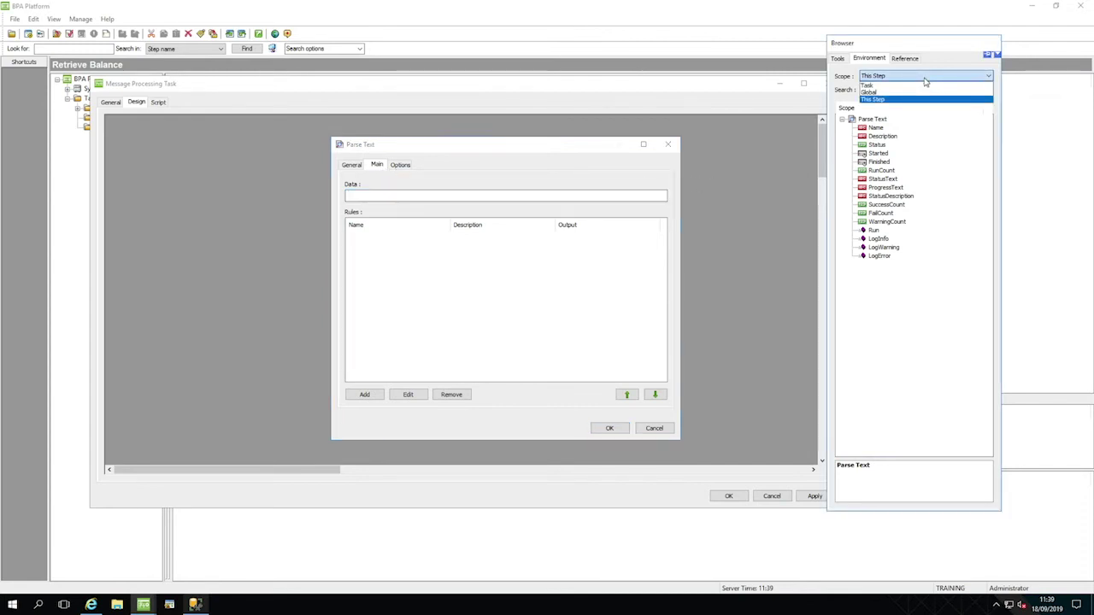
pyautogui.click(923, 90)
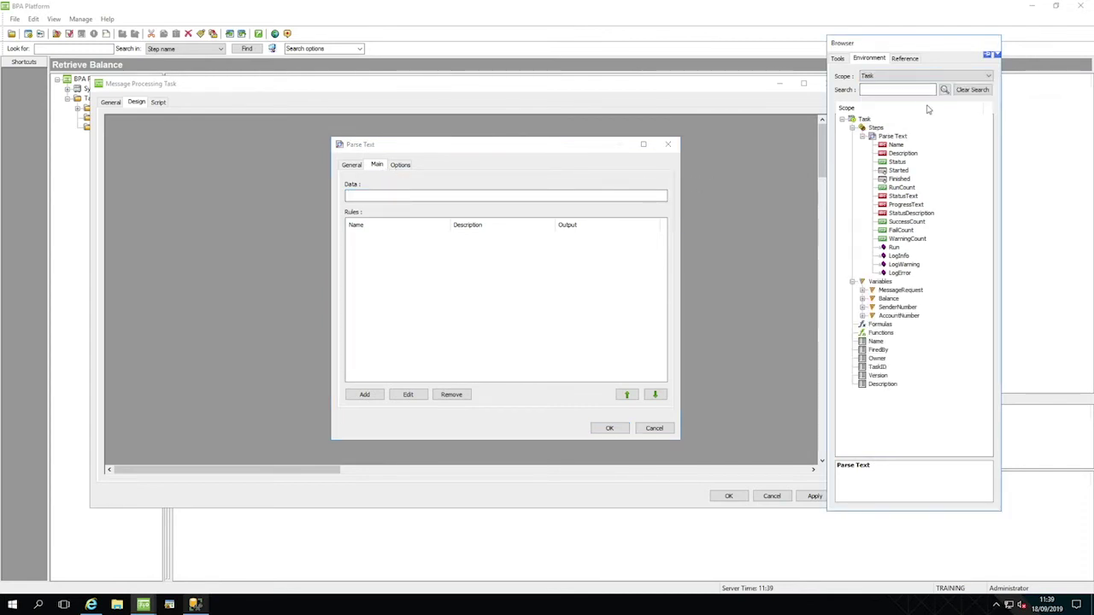
pyautogui.click(893, 291)
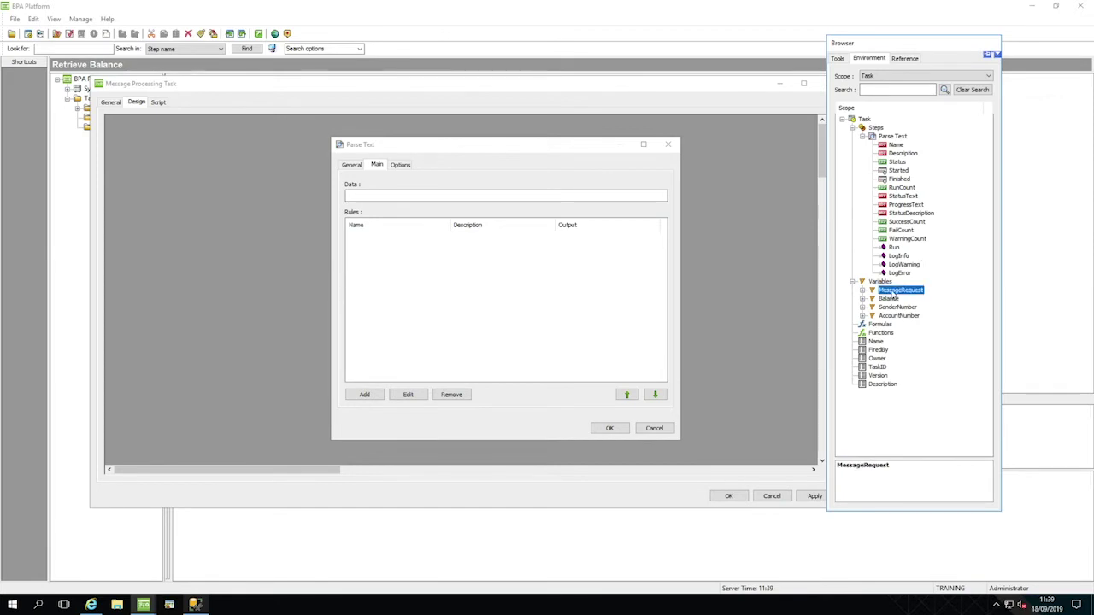
pyautogui.moveTo(893, 294); pyautogui.dragTo(370, 196)
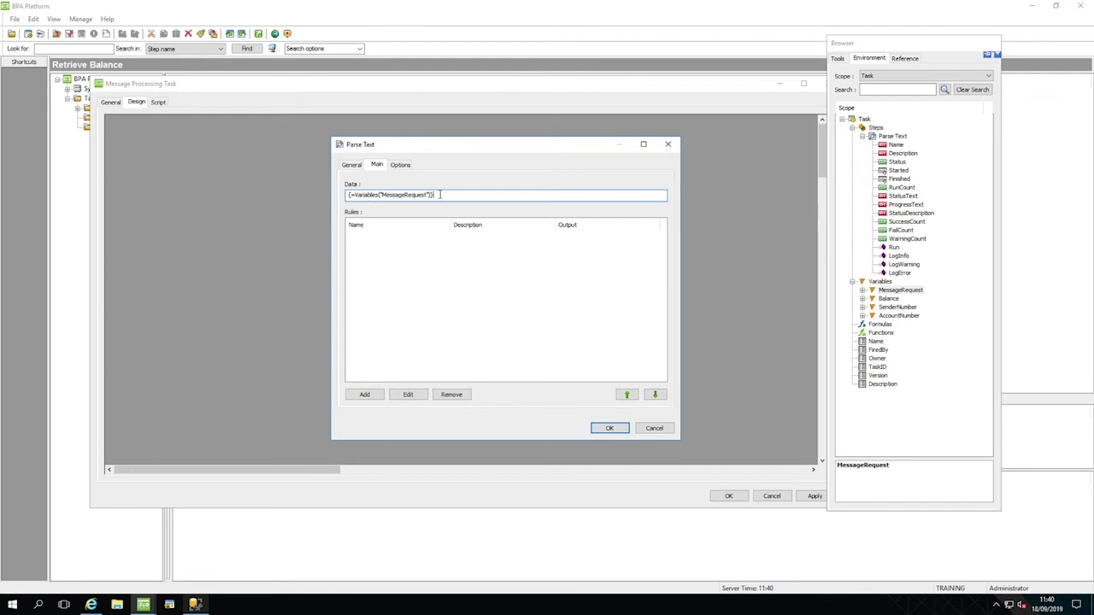
# Add a parsing rule named Extract BAL of type Extract after word [C], with parameter C set to BAL.
pyautogui.click(365, 395)
pyautogui.moveTo(392, 193); pyautogui.dragTo(338, 191)
pyautogui.write('Extract BAL')
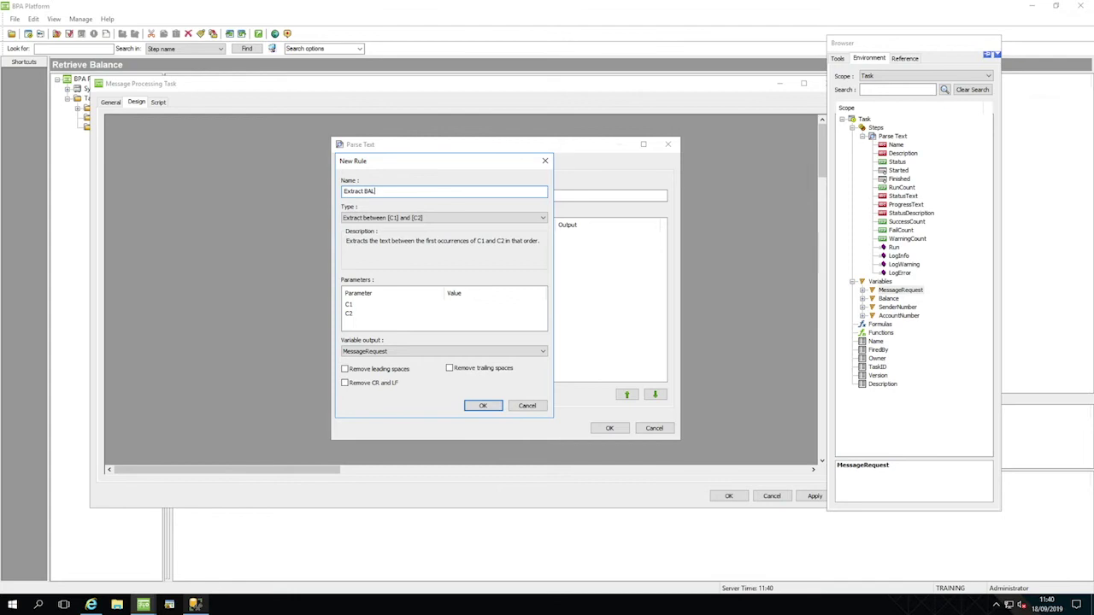
pyautogui.click(408, 218)
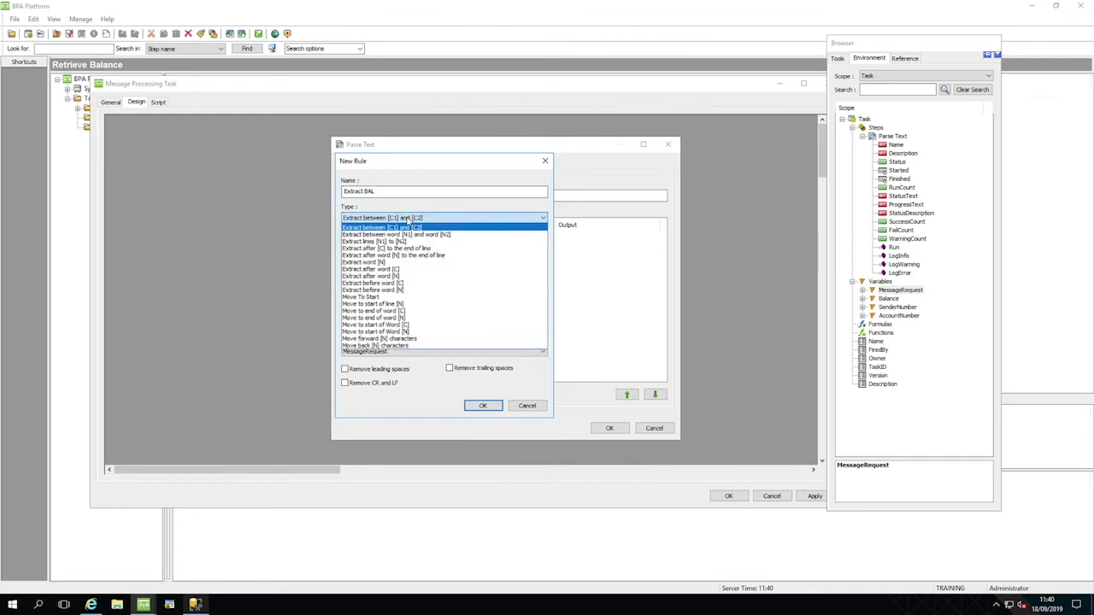
pyautogui.click(404, 275)
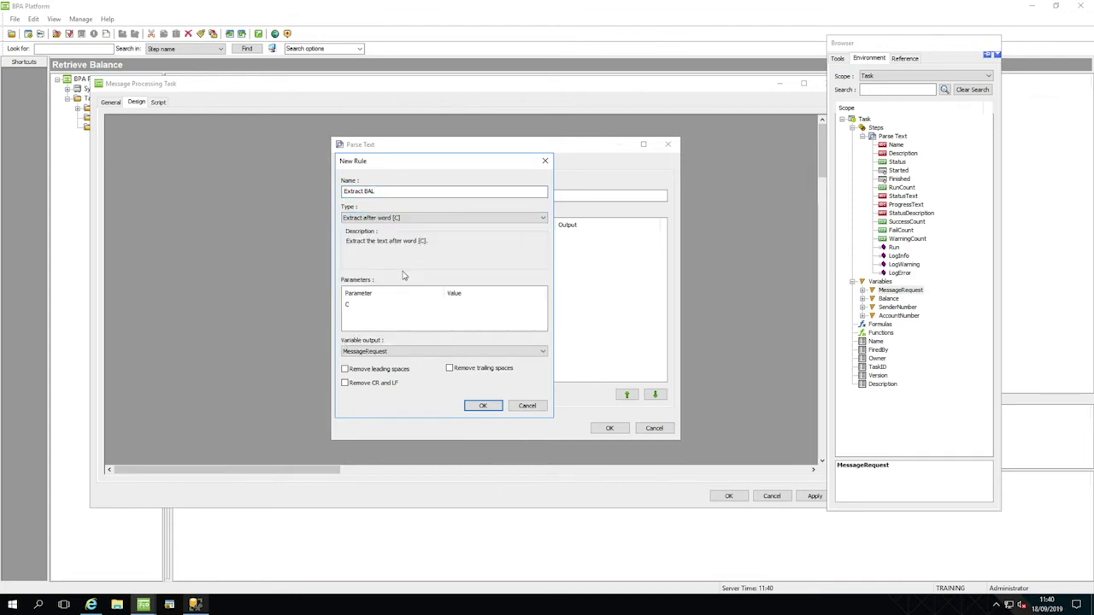
pyautogui.click(461, 304)
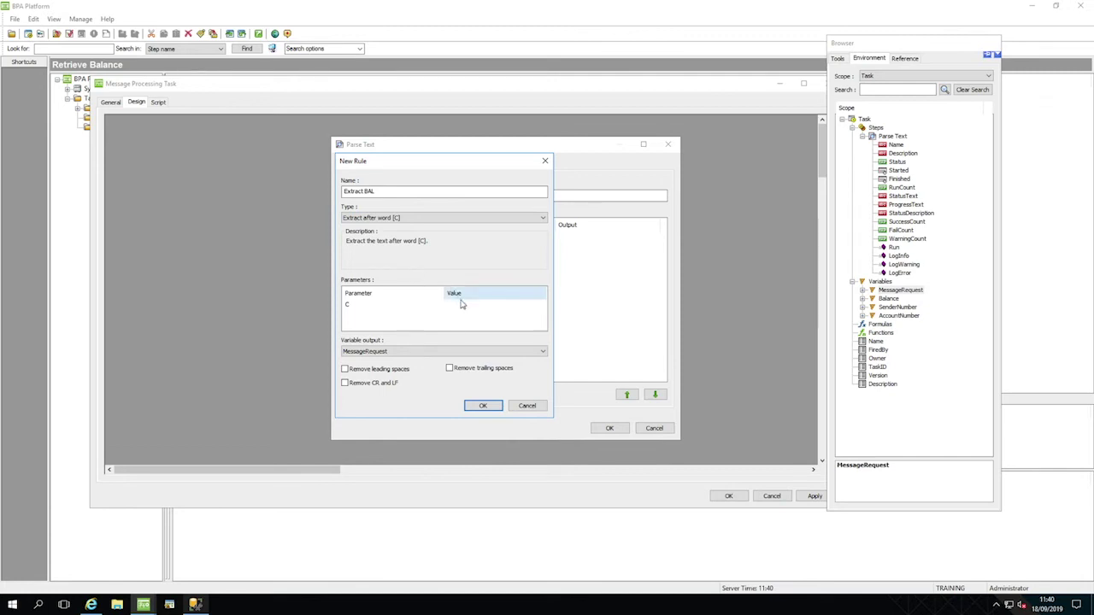
pyautogui.write('BAL')
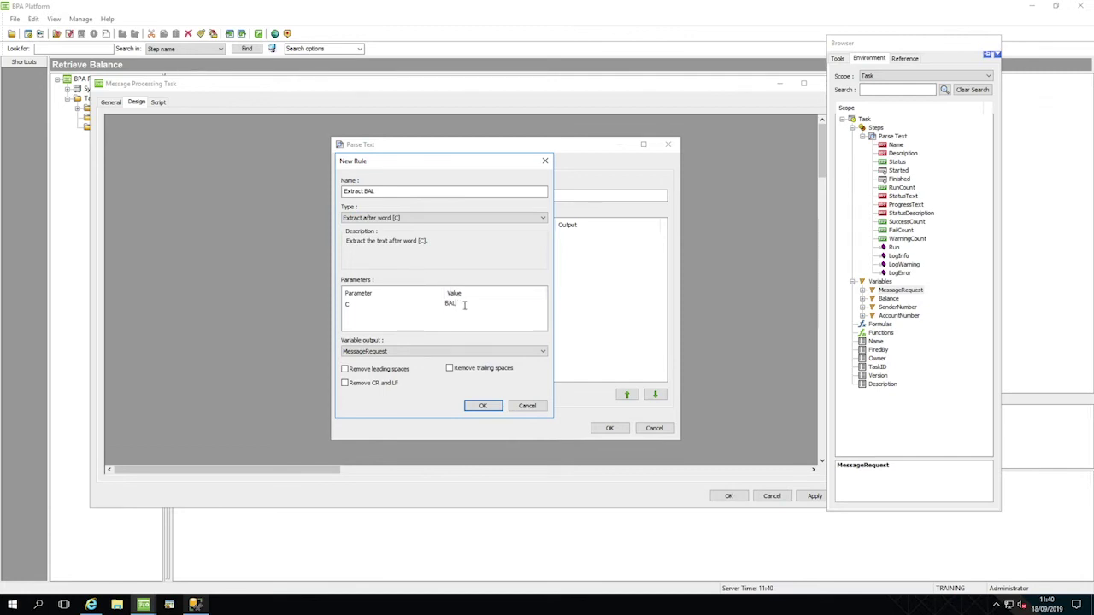
# Output the rule to the AccountNumber variable with leading and trailing spaces removed, and save the rule and the Parse Text step.
pyautogui.click(497, 353)
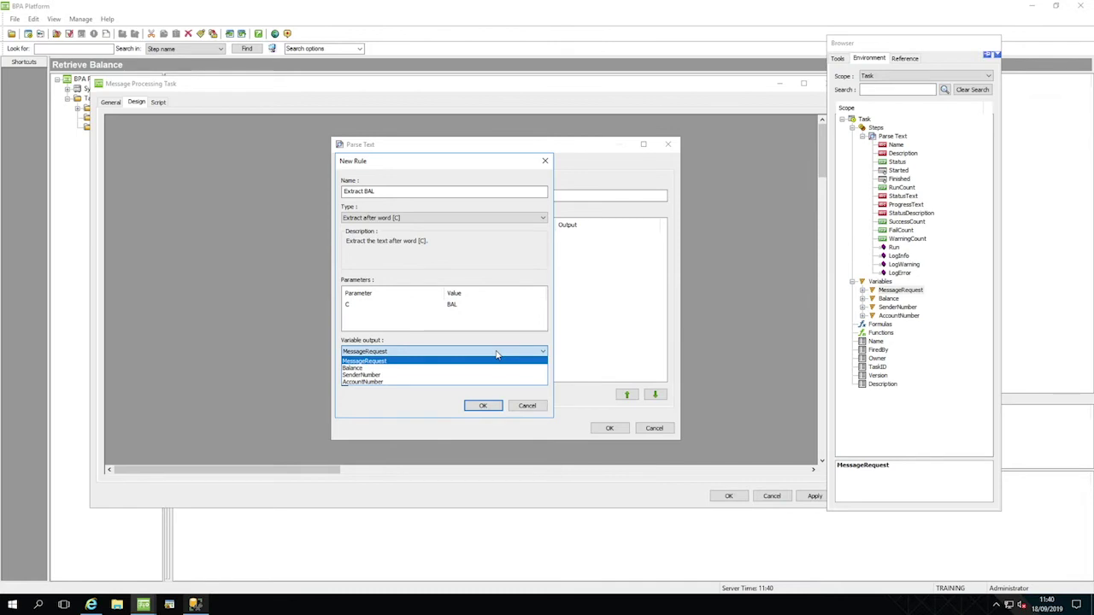
pyautogui.click(495, 382)
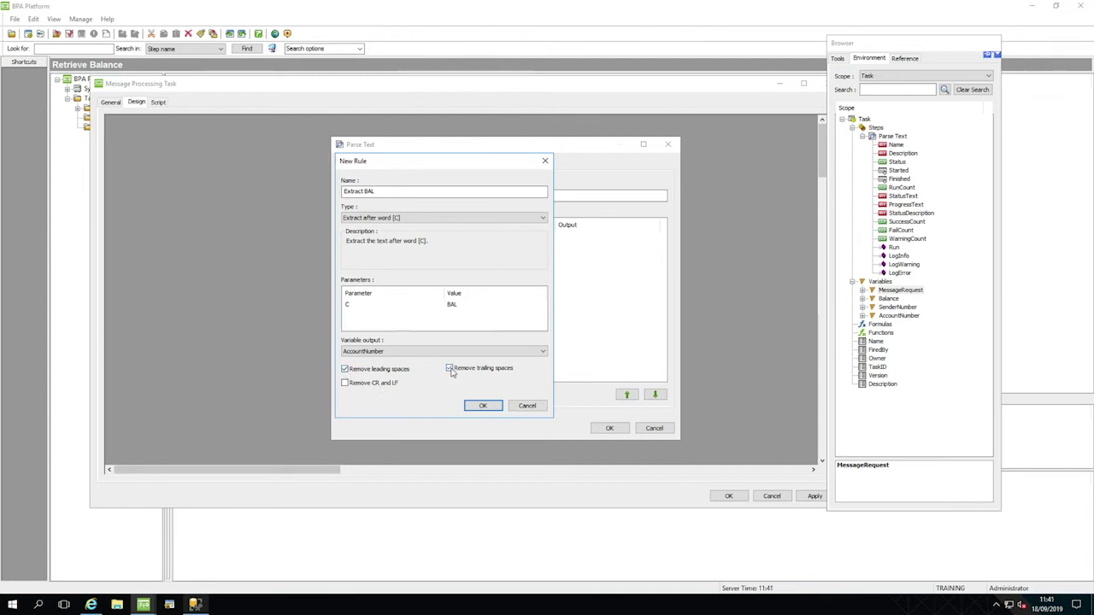
pyautogui.click(484, 406)
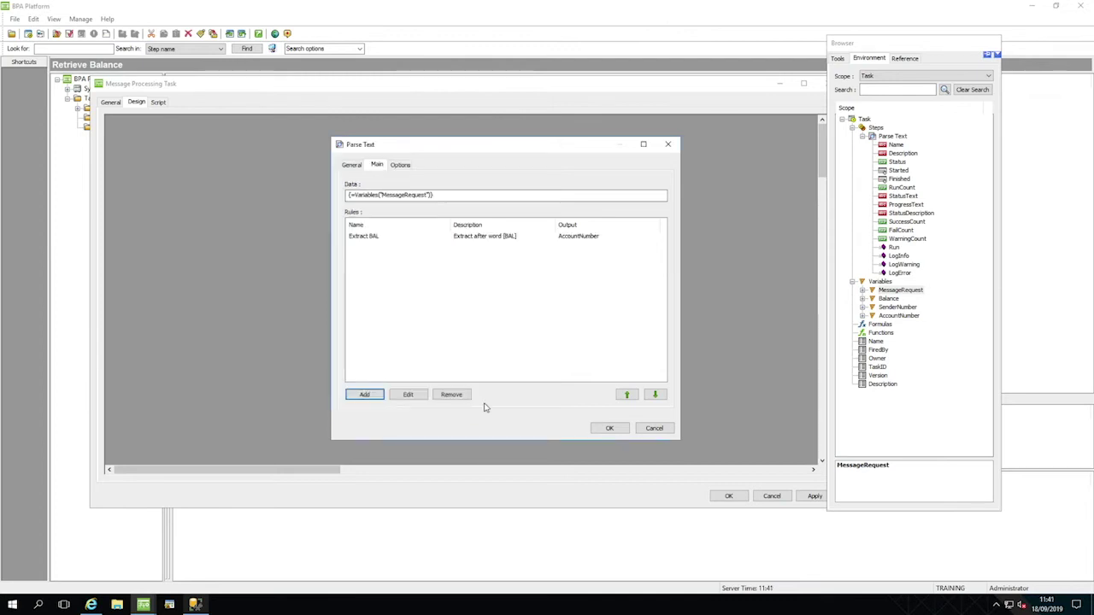
pyautogui.click(610, 428)
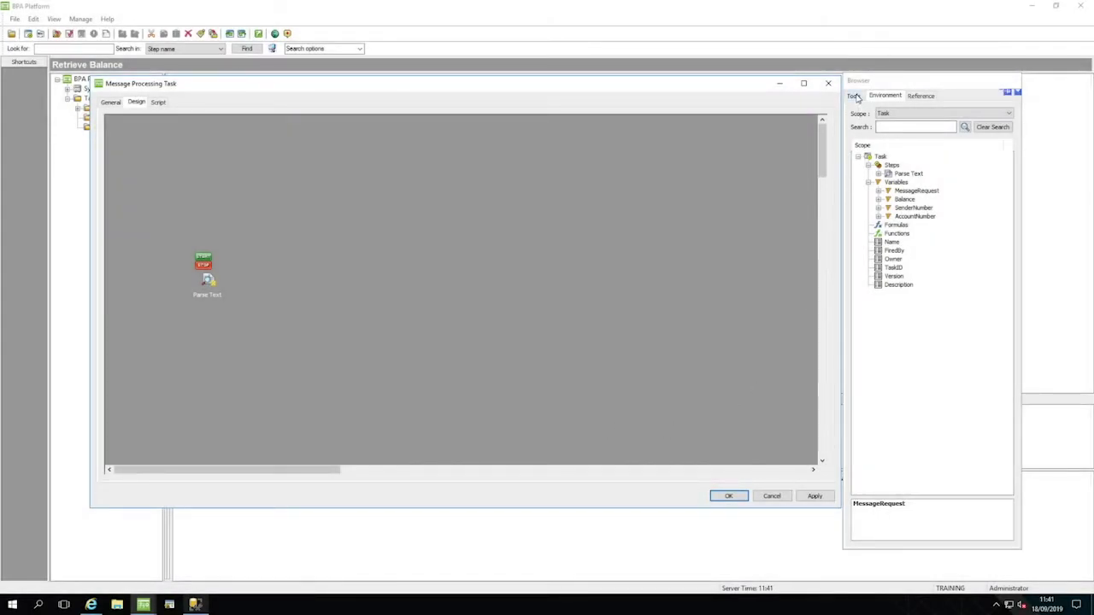
# Add a Database Query (ODBC) step from the Input tools to the task design.
pyautogui.click(854, 96)
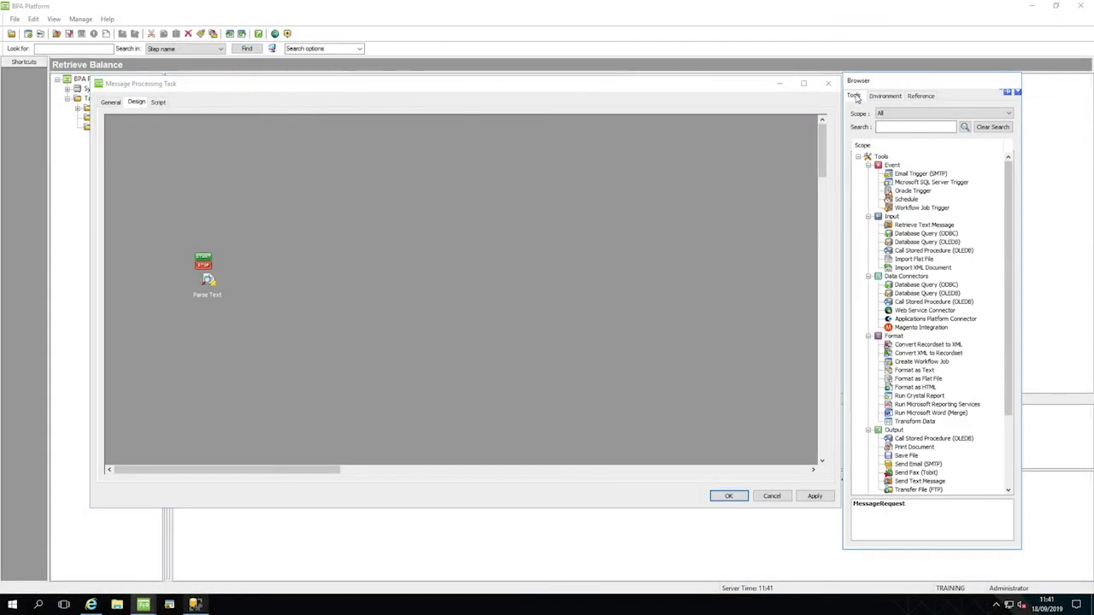
pyautogui.click(930, 234)
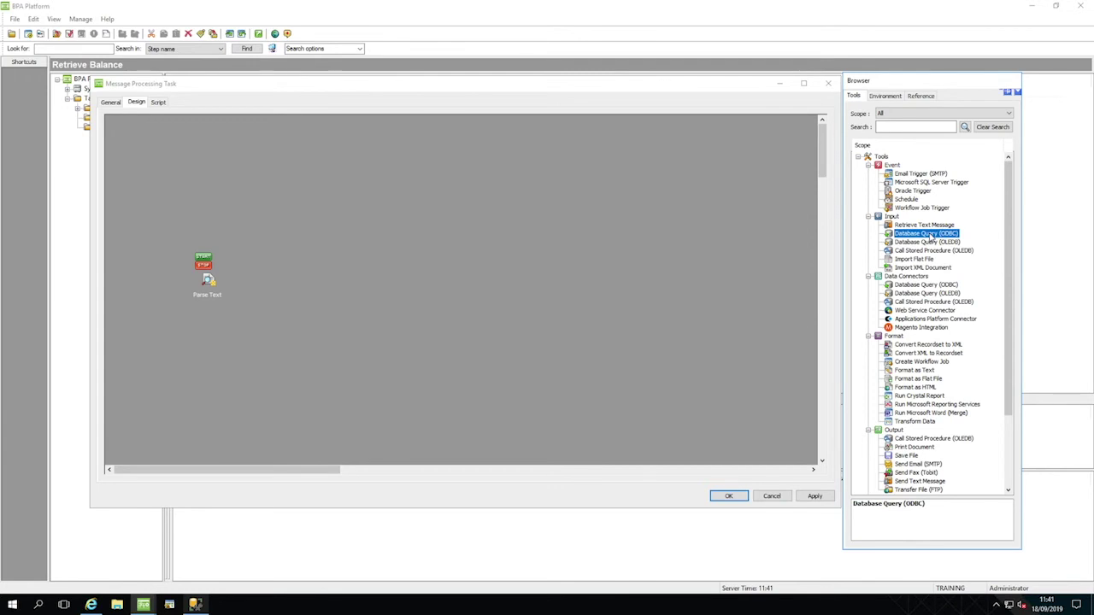
pyautogui.moveTo(931, 238); pyautogui.dragTo(430, 272)
pyautogui.moveTo(305, 272); pyautogui.dragTo(298, 270)
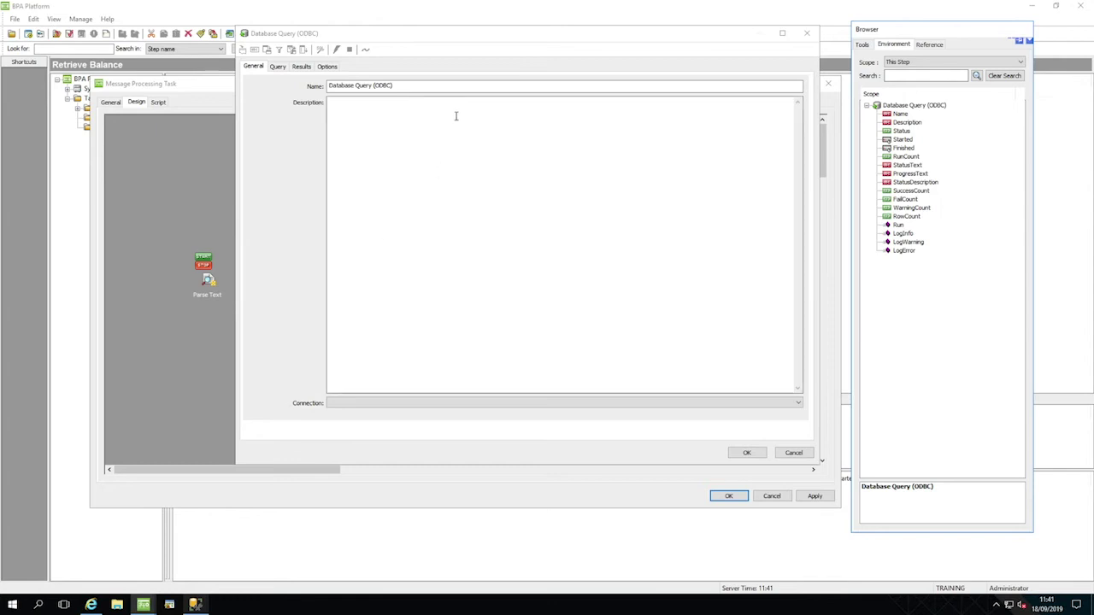
# Name the query step Retrieve Balance and Account and set its connection to TrainingDBConnection.
pyautogui.write('Retrieve Balance and Account')
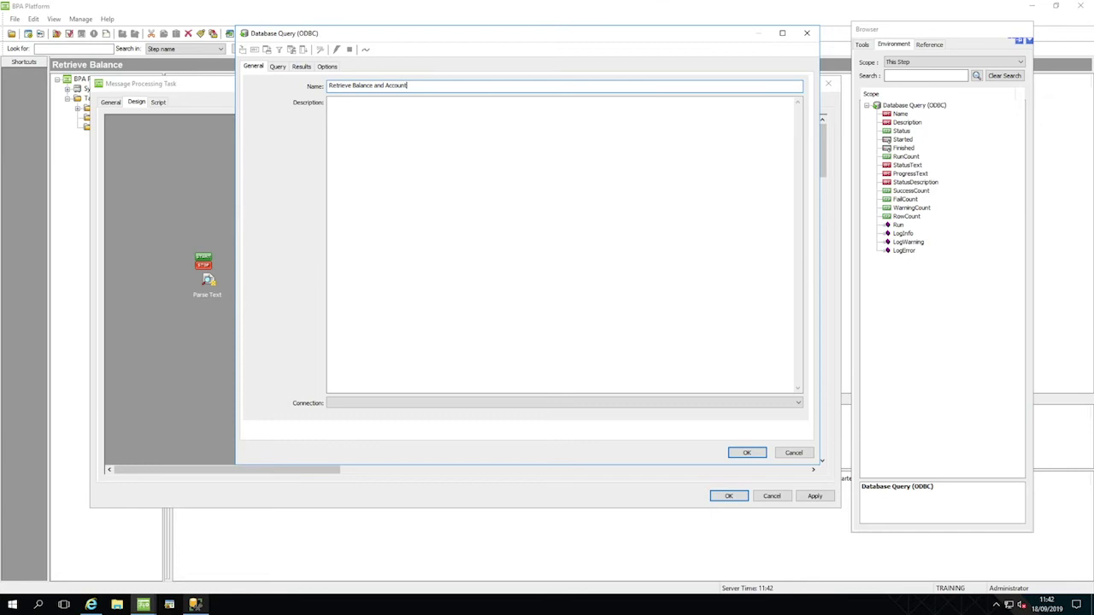
pyautogui.click(767, 404)
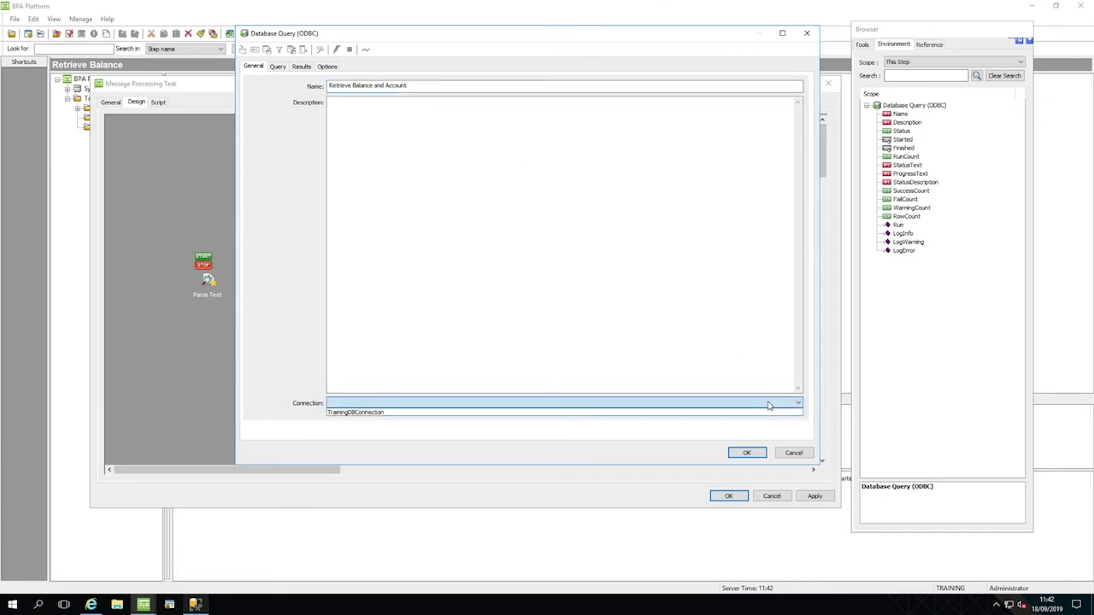
pyautogui.click(768, 413)
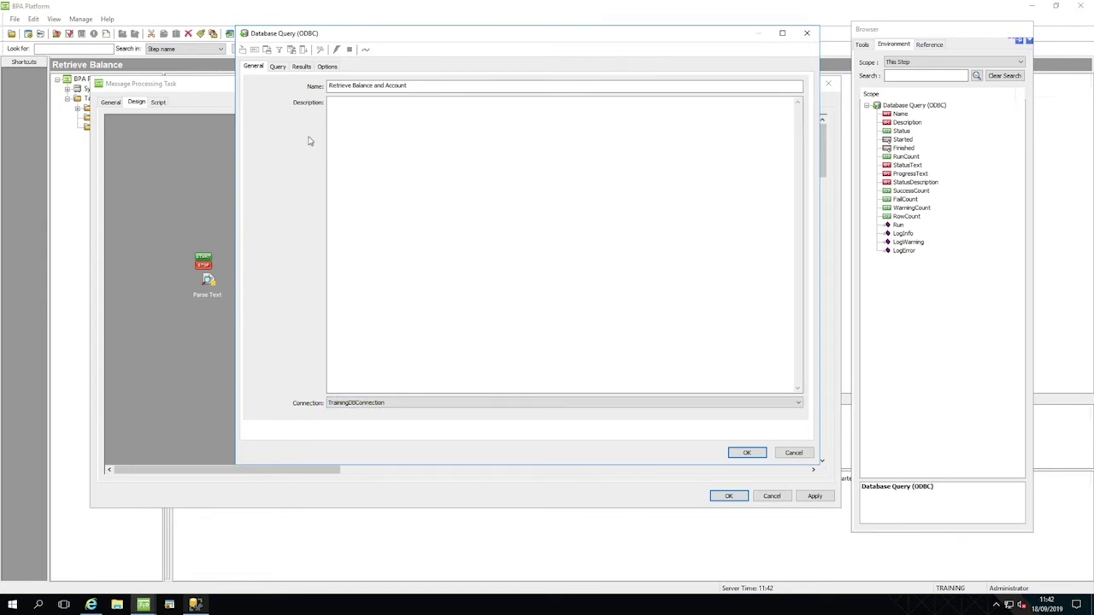
# Add the ACCOUNT_REF field of the SALES_LEDGER table to the query's columns.
pyautogui.click(278, 66)
pyautogui.moveTo(441, 111); pyautogui.dragTo(445, 177)
pyautogui.moveTo(460, 406); pyautogui.dragTo(459, 311)
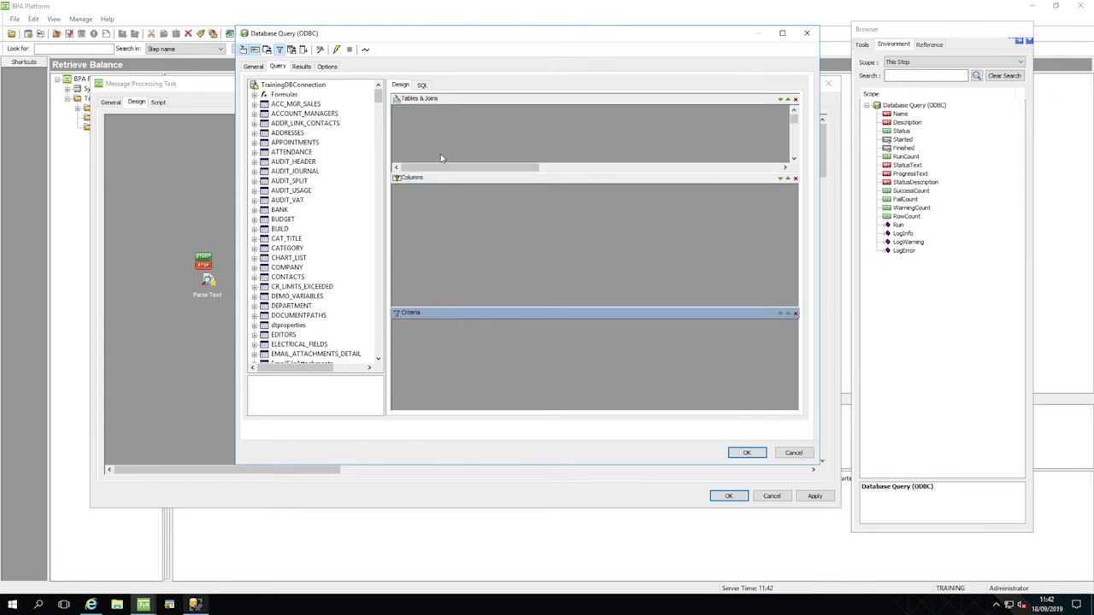
pyautogui.scroll(-1, 379, 98)
pyautogui.moveTo(379, 98); pyautogui.dragTo(378, 112)
pyautogui.click(274, 258)
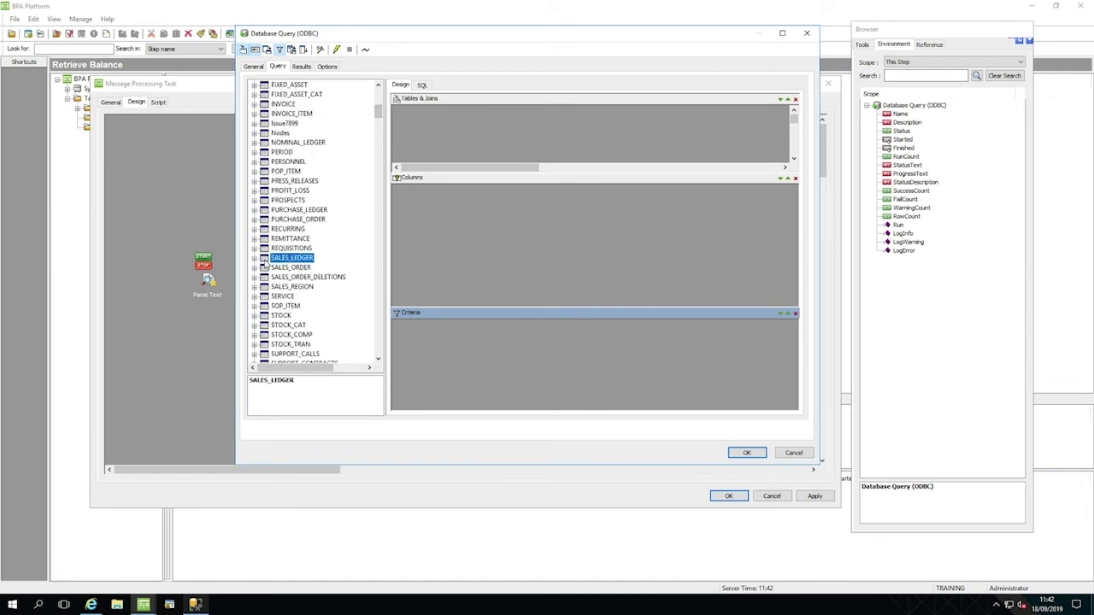
pyautogui.click(254, 258)
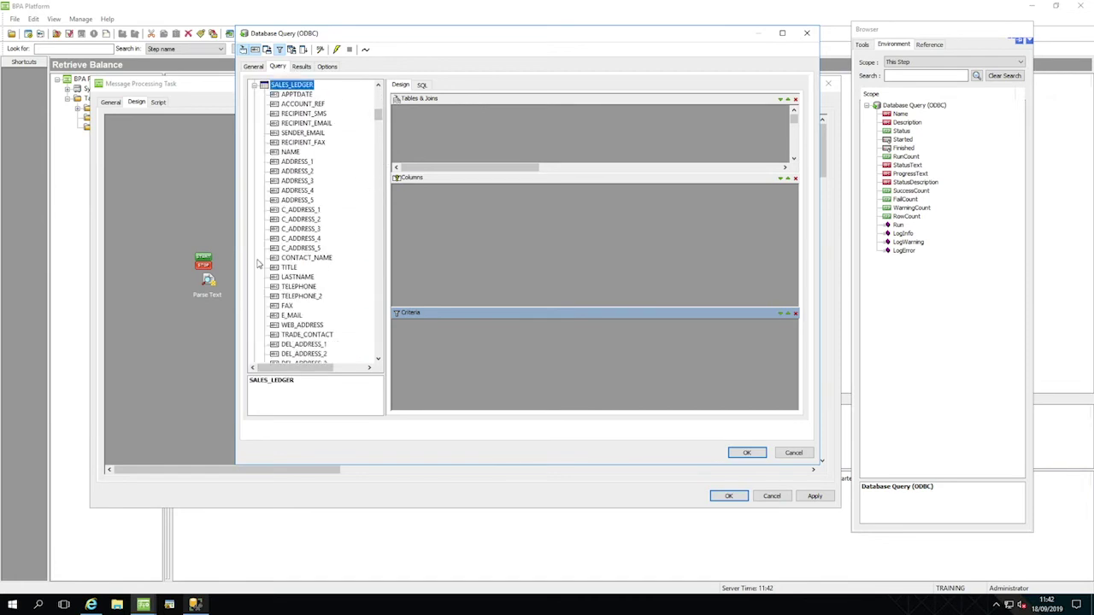
pyautogui.click(274, 105)
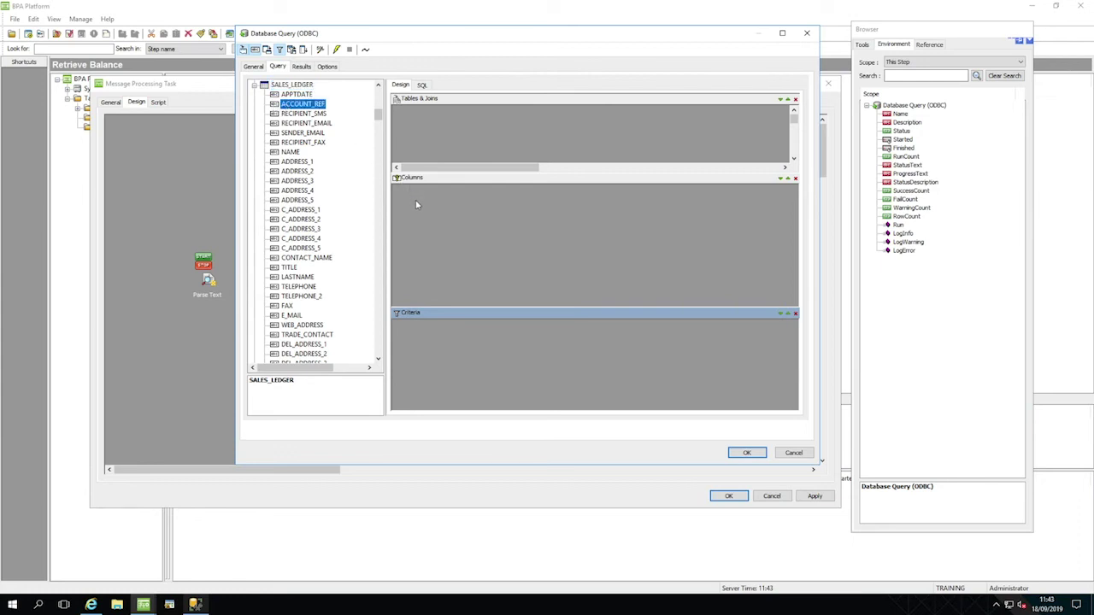
pyautogui.moveTo(417, 205); pyautogui.dragTo(416, 205)
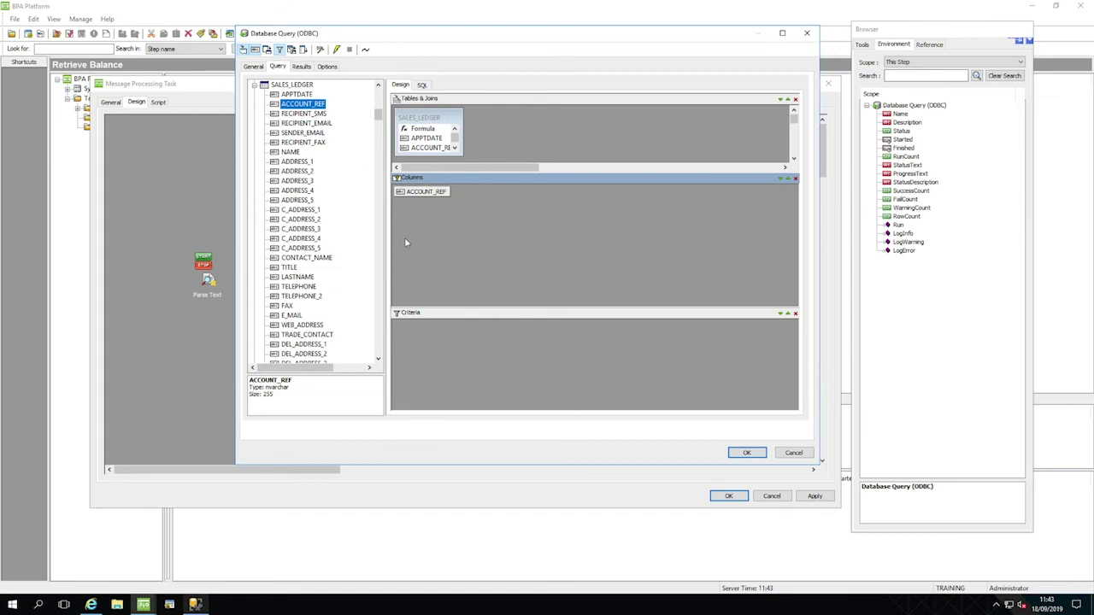
# Add the TELEPHONE_2 and BALANCE fields of SALES_LEDGER to the query's columns.
pyautogui.click(295, 296)
pyautogui.moveTo(295, 297); pyautogui.dragTo(476, 198)
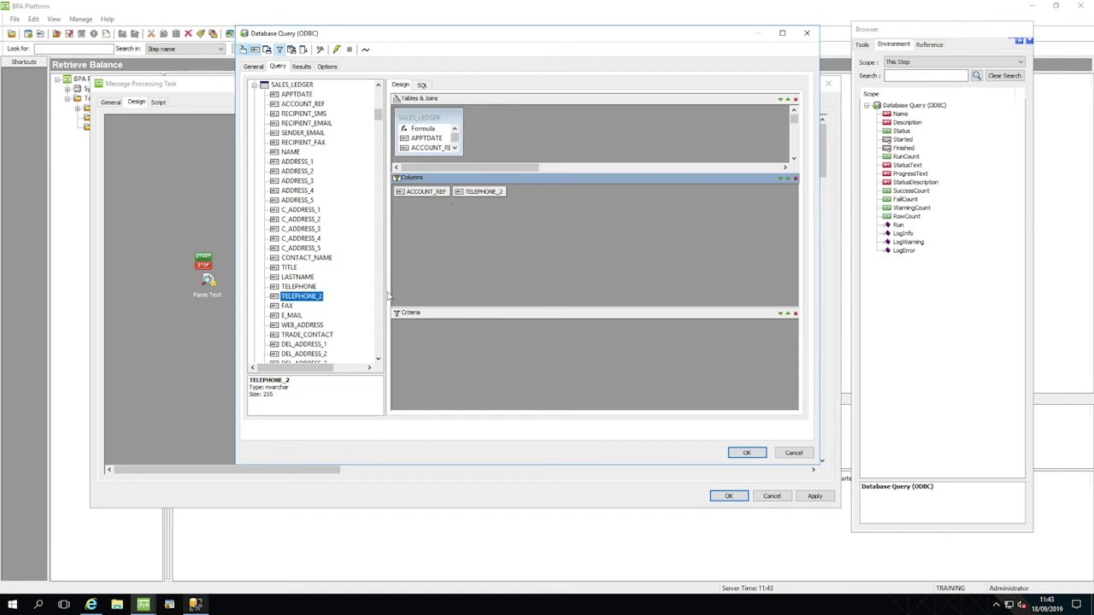
pyautogui.scroll(-15, 377, 355)
pyautogui.click(301, 334)
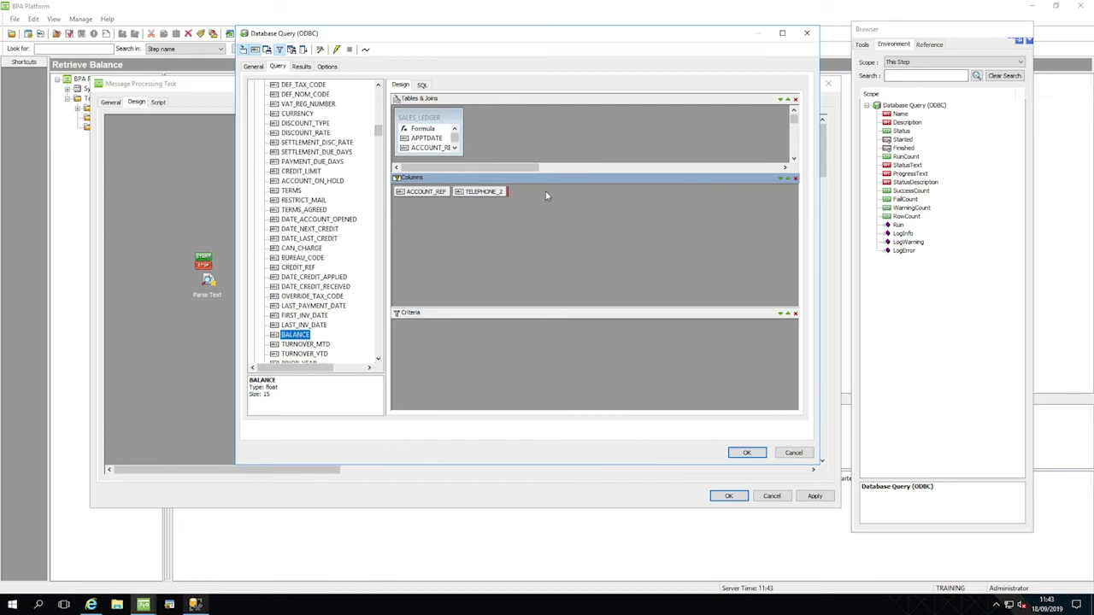
pyautogui.moveTo(547, 196); pyautogui.dragTo(545, 194)
# Add a query criterion that ACCOUNT_REF equals the task's AccountNumber variable.
pyautogui.moveTo(432, 193); pyautogui.dragTo(432, 338)
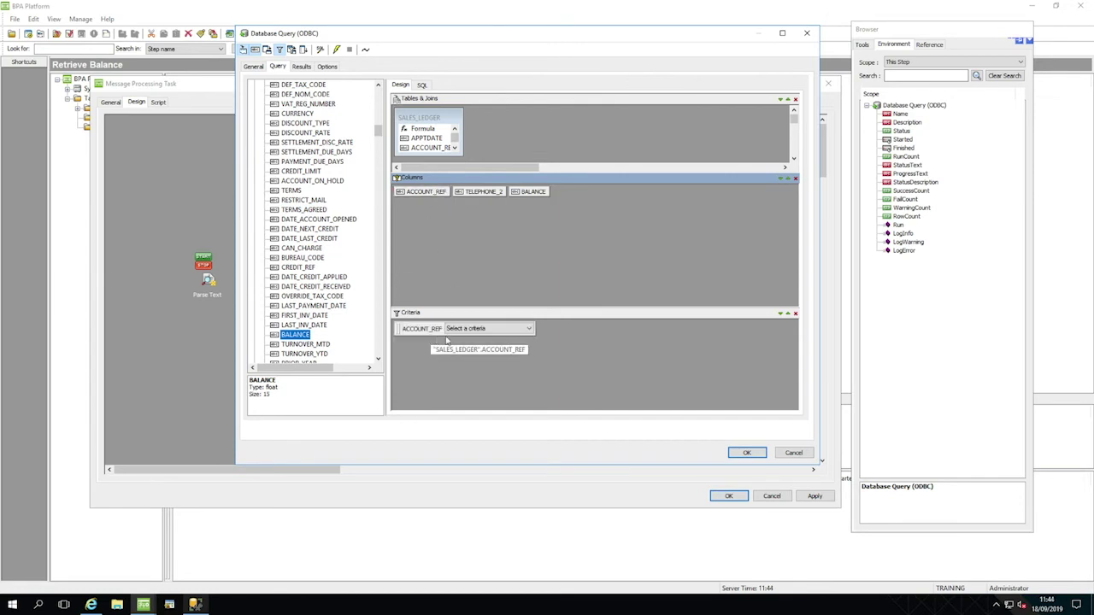
pyautogui.click(527, 330)
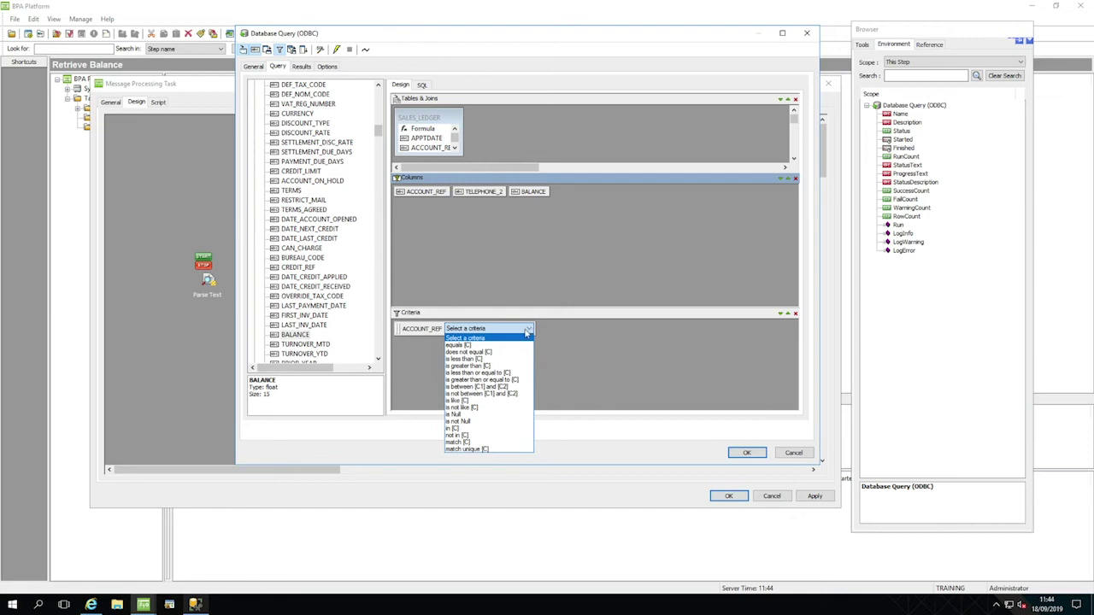
pyautogui.click(525, 346)
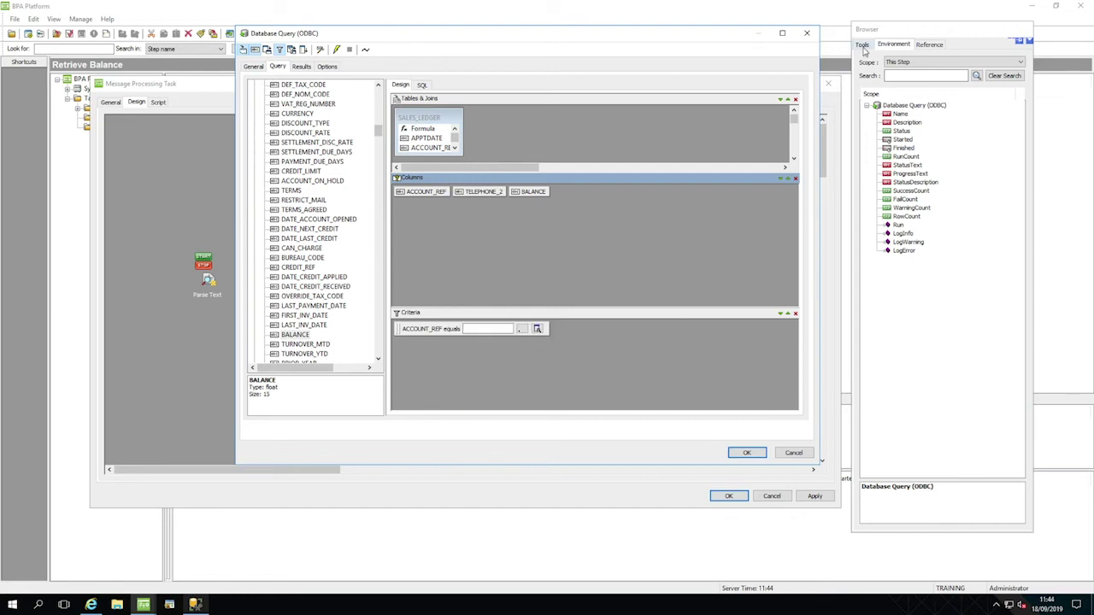
pyautogui.click(907, 64)
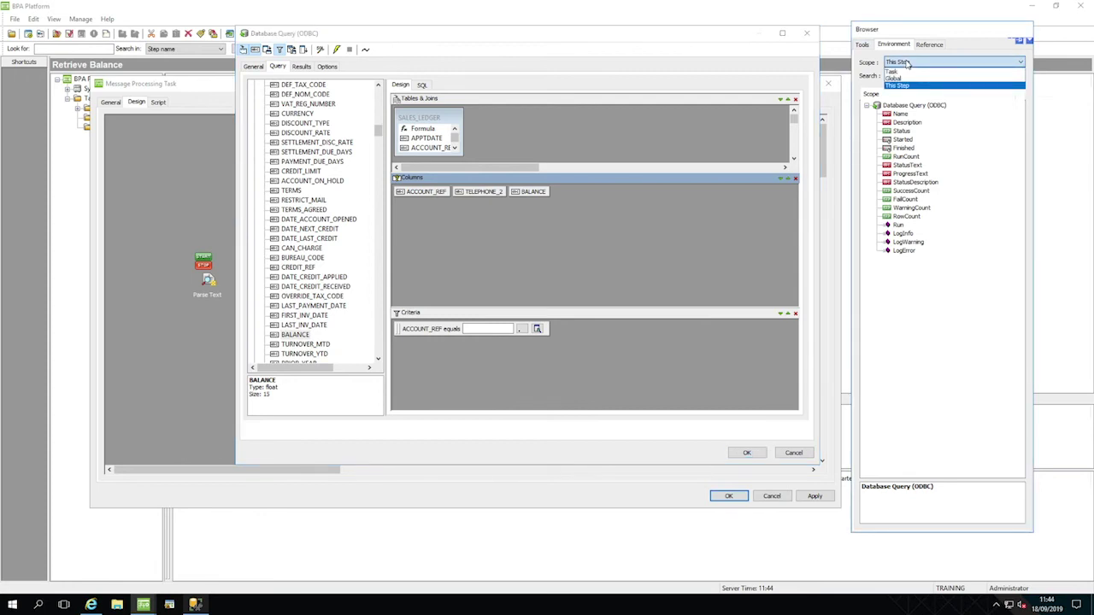
pyautogui.click(897, 71)
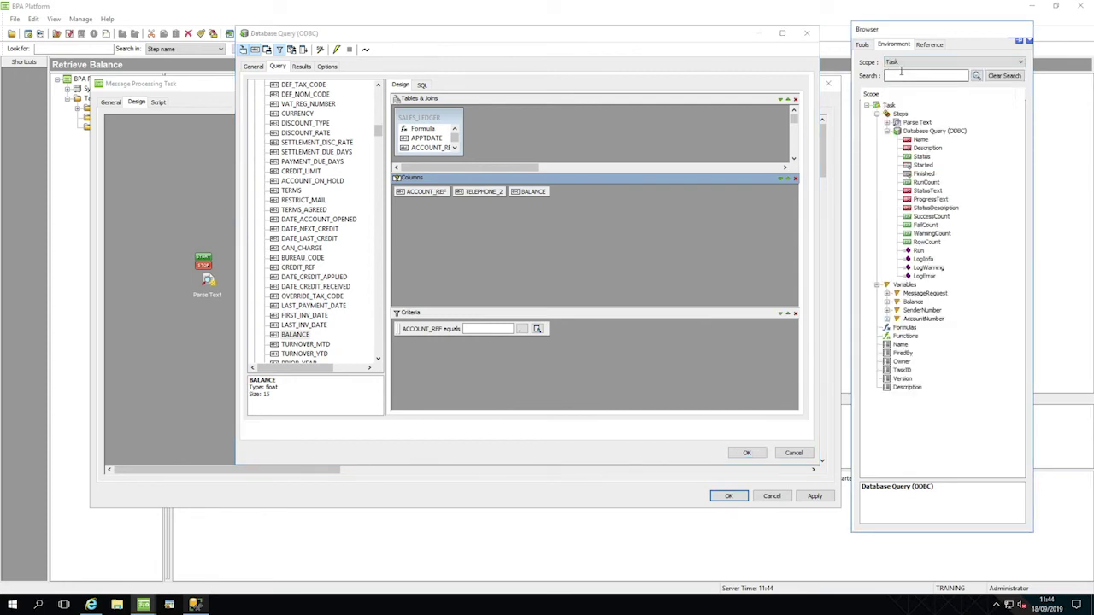
pyautogui.click(919, 322)
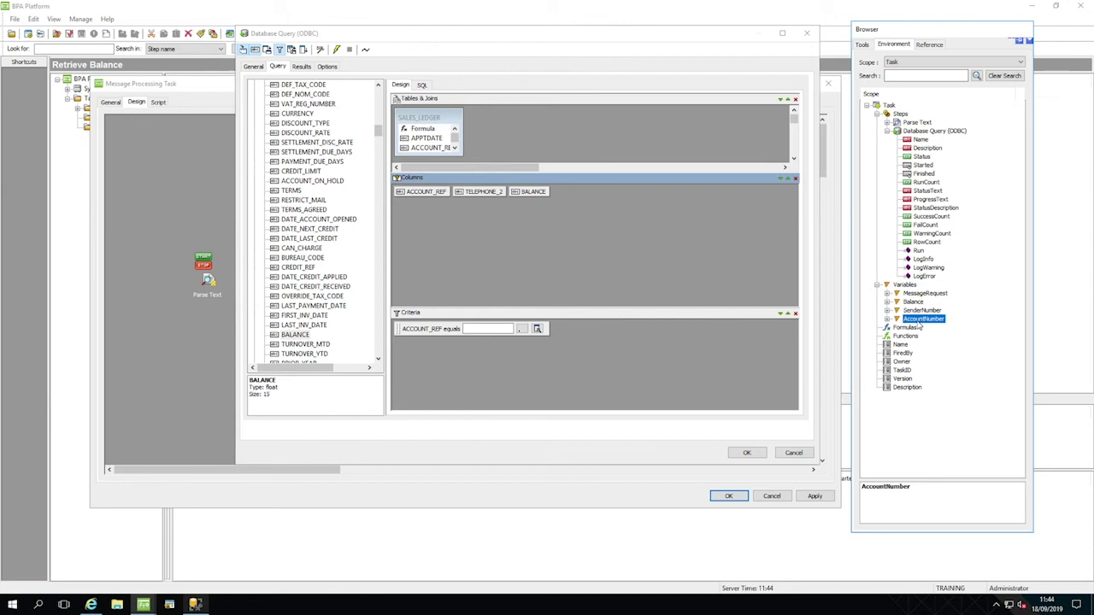
pyautogui.click(484, 332)
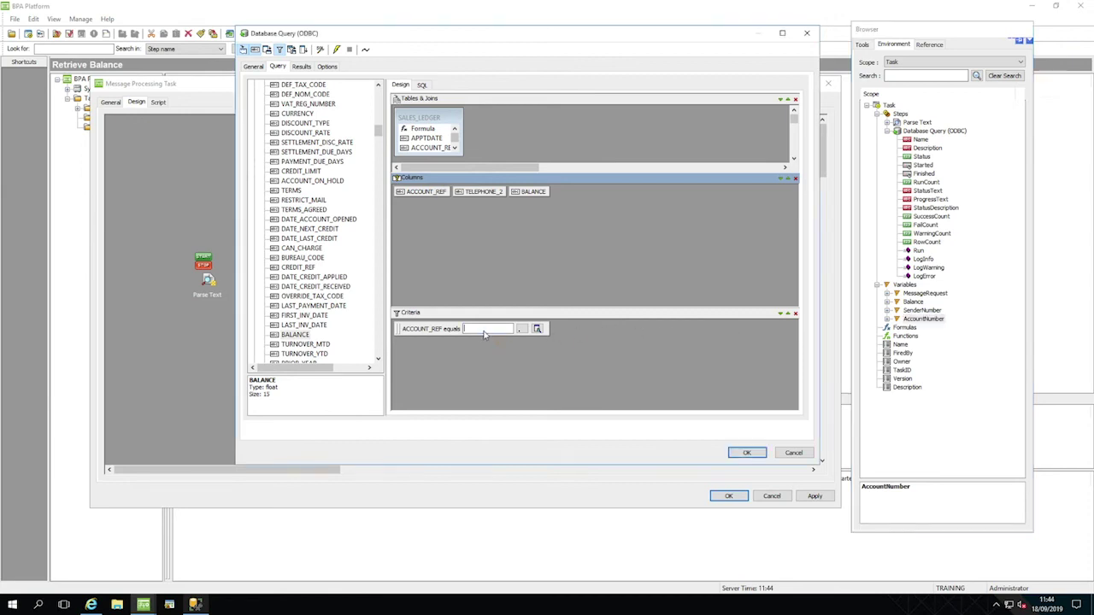
pyautogui.write('AccountNumber')
# Add a second criterion, joined with And, that TELEPHONE_2 equals the task's SenderNumber variable.
pyautogui.click(480, 192)
pyautogui.moveTo(482, 193); pyautogui.dragTo(455, 361)
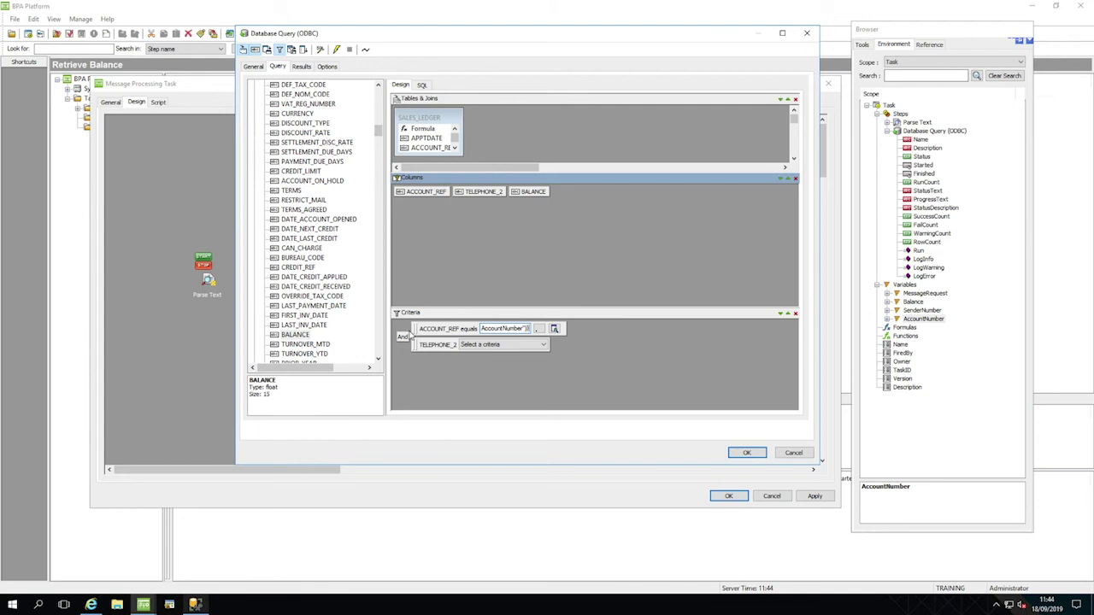
pyautogui.click(542, 346)
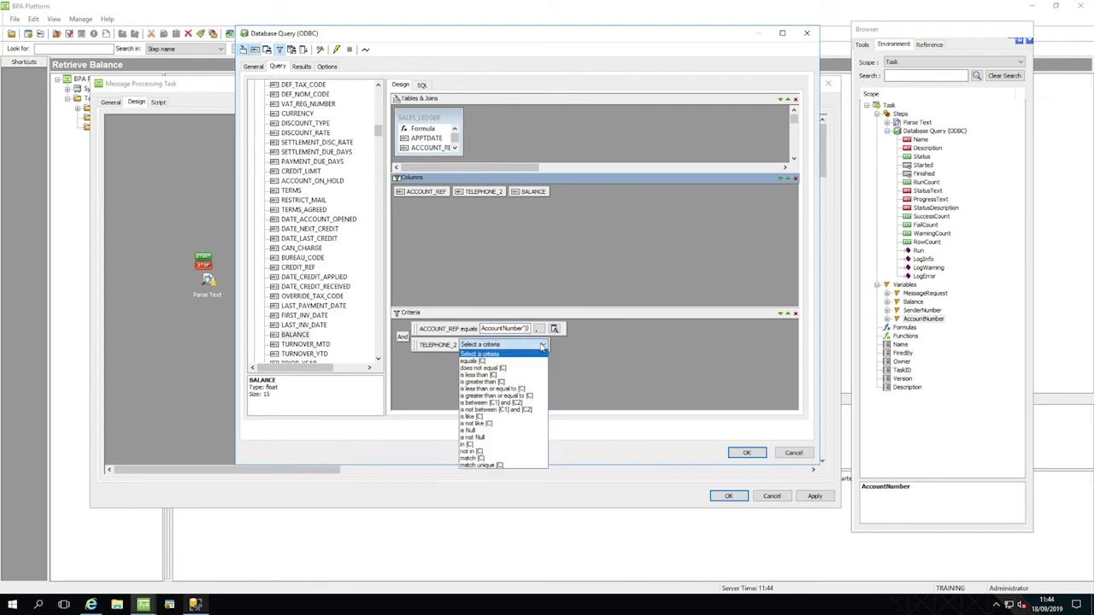
pyautogui.click(530, 361)
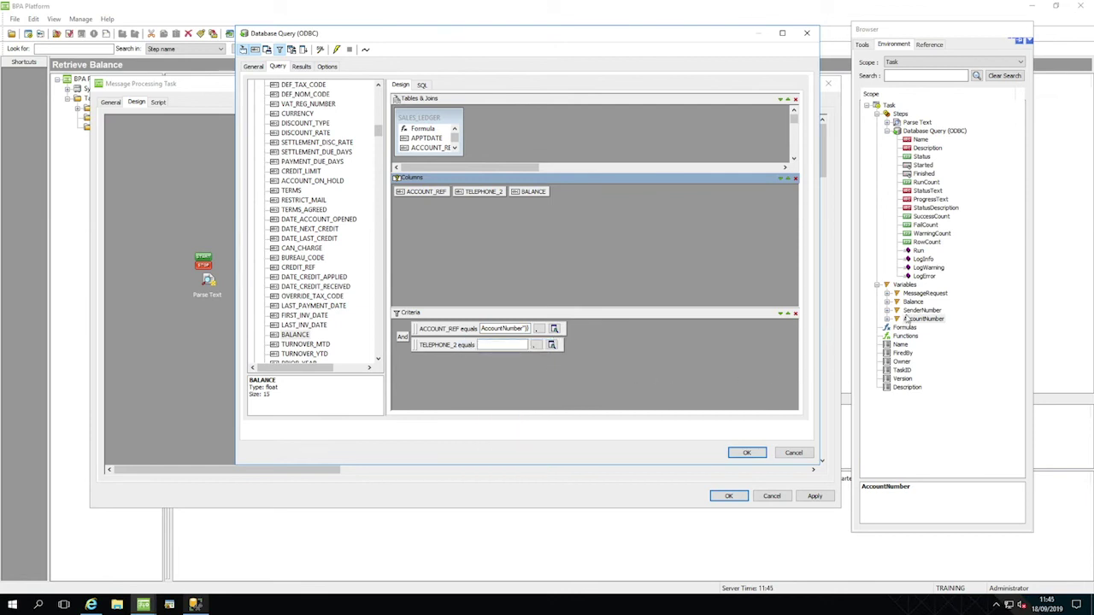
pyautogui.moveTo(921, 310); pyautogui.dragTo(499, 344)
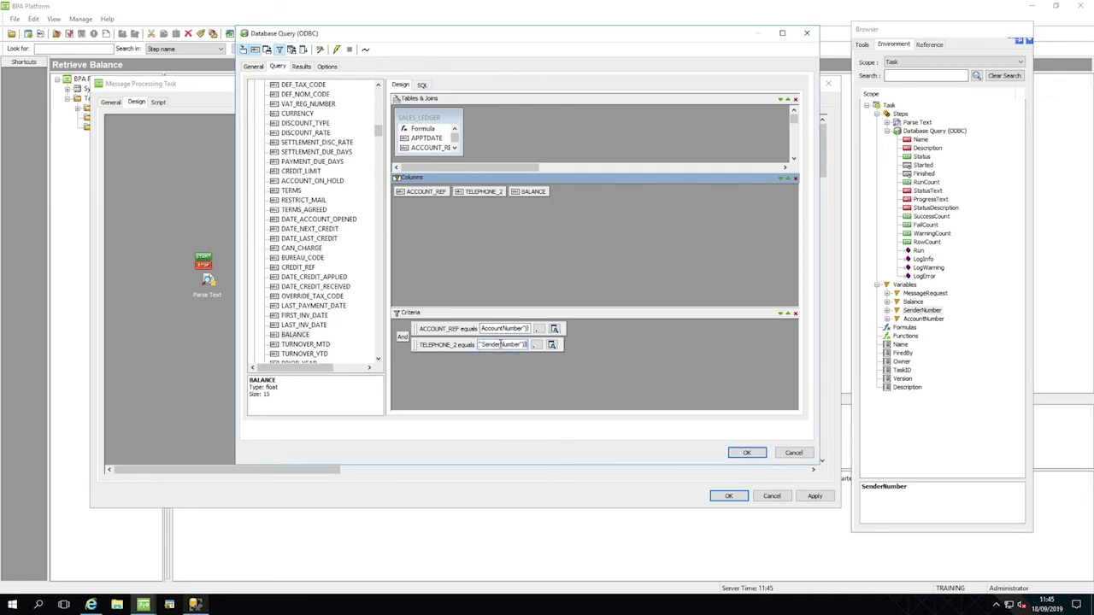
# Test-run the query with a sample account number for AccountNumber and a phone number for SenderNumber, and save the database query step.
pyautogui.click(337, 50)
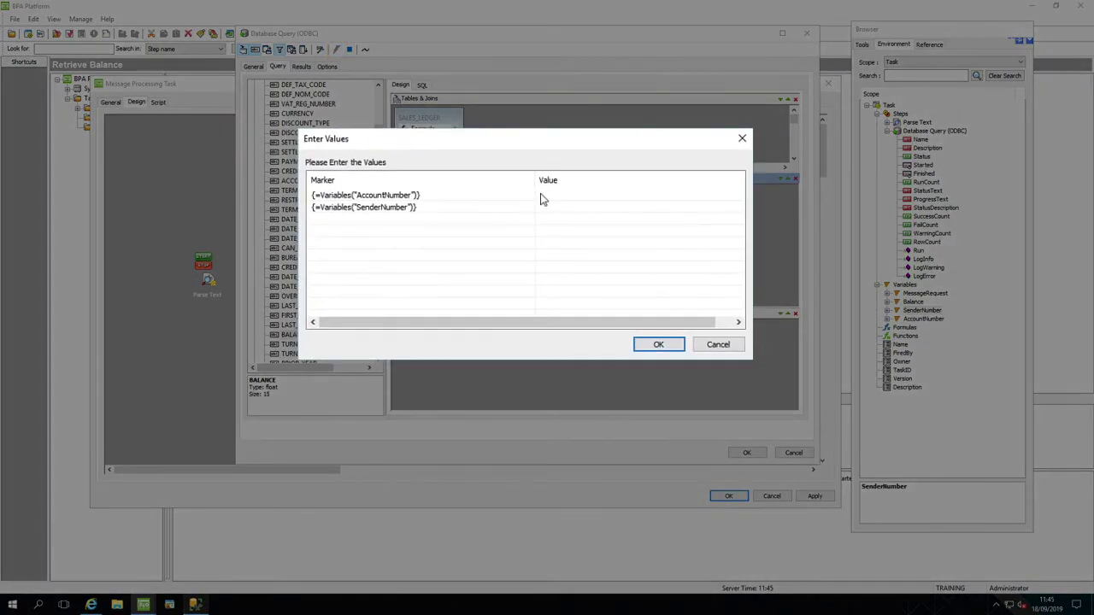
pyautogui.doubleClick(541, 199)
pyautogui.write('ASL001')
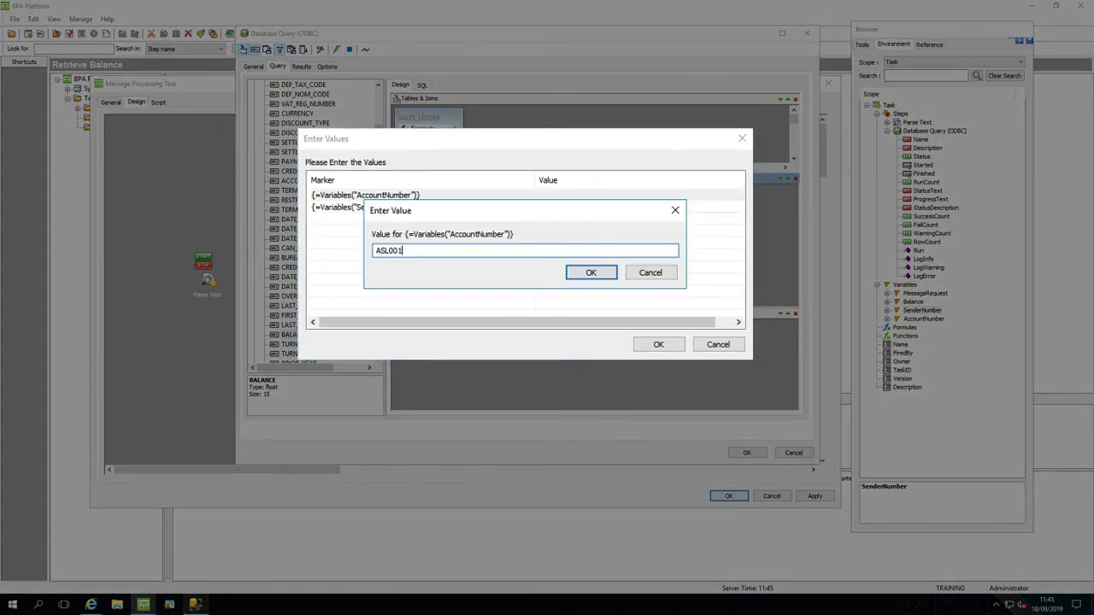
pyautogui.click(599, 273)
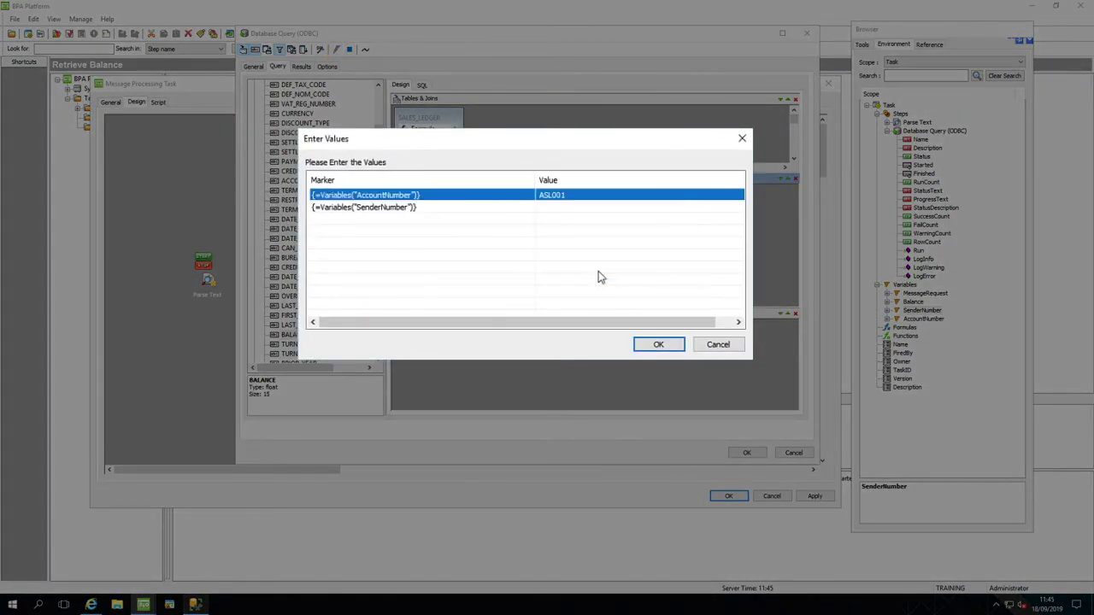
pyautogui.click(551, 210)
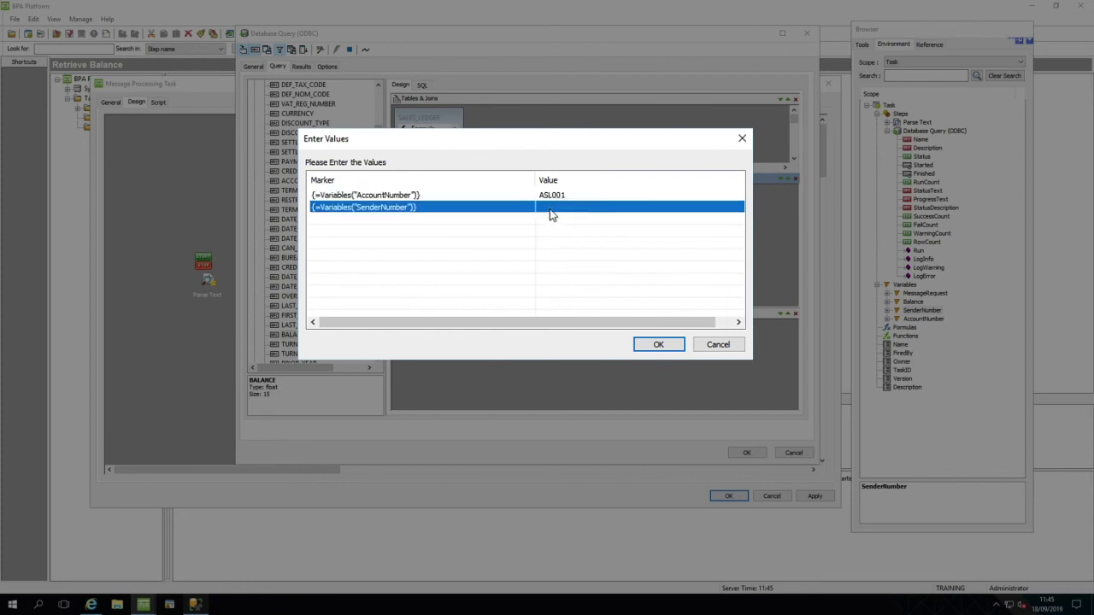
pyautogui.doubleClick(550, 211)
pyautogui.write('44')
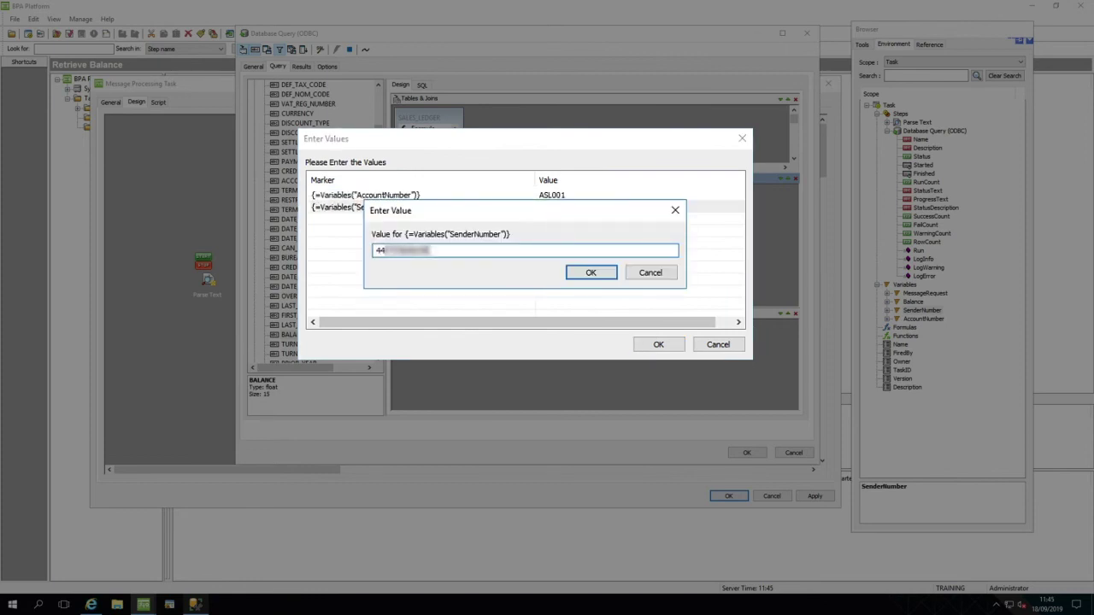
pyautogui.click(598, 273)
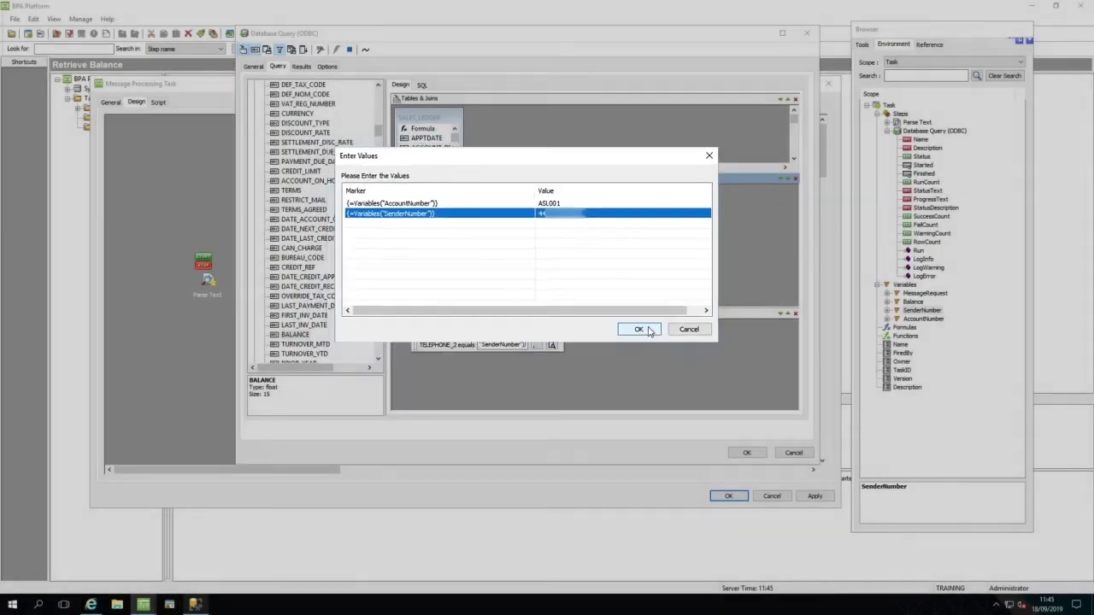
pyautogui.click(655, 343)
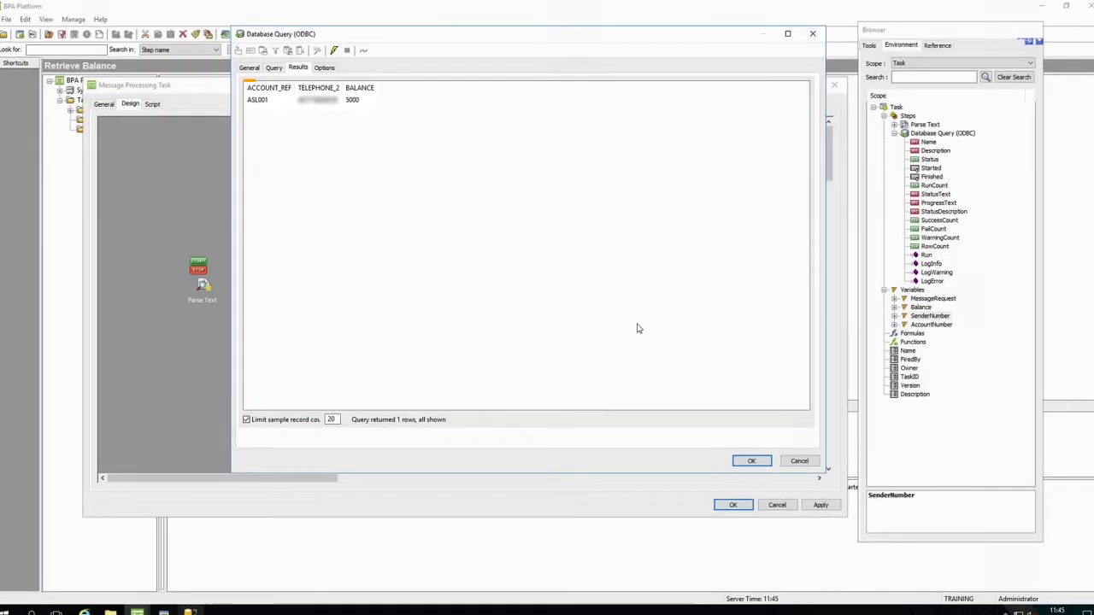
pyautogui.click(752, 453)
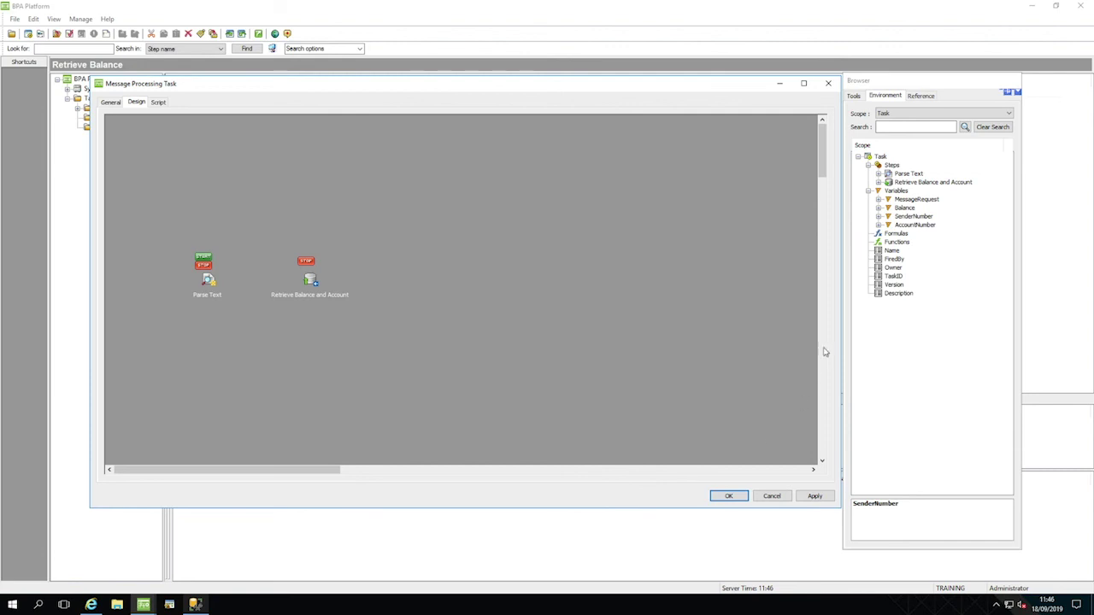
# Add a Run VBScript step beside the Retrieve Balance and Account step and name it Balance.
pyautogui.click(854, 96)
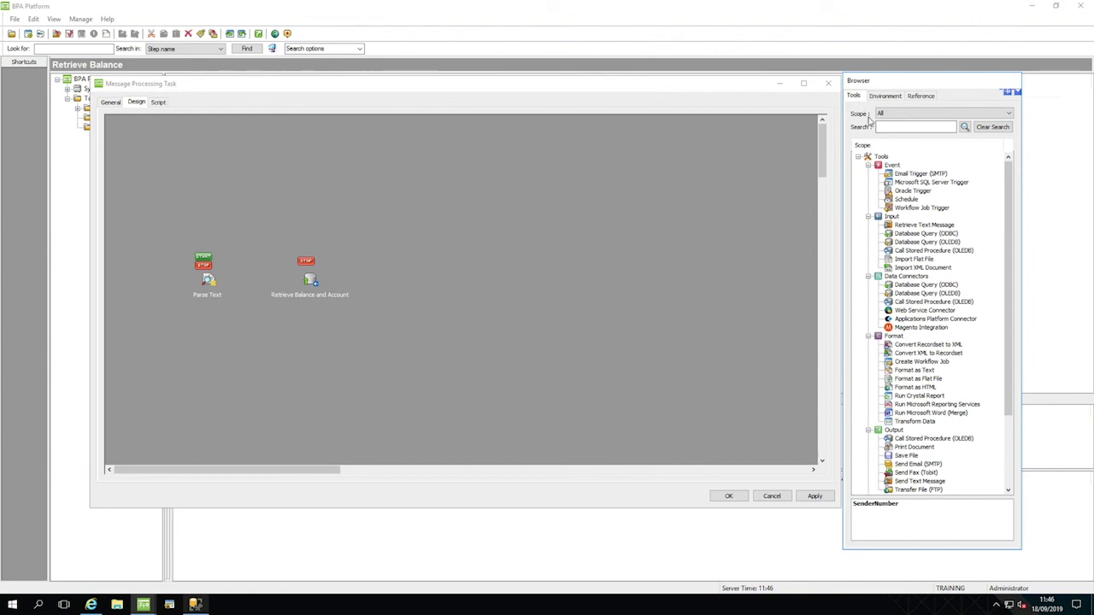
pyautogui.moveTo(1012, 181); pyautogui.dragTo(1008, 265)
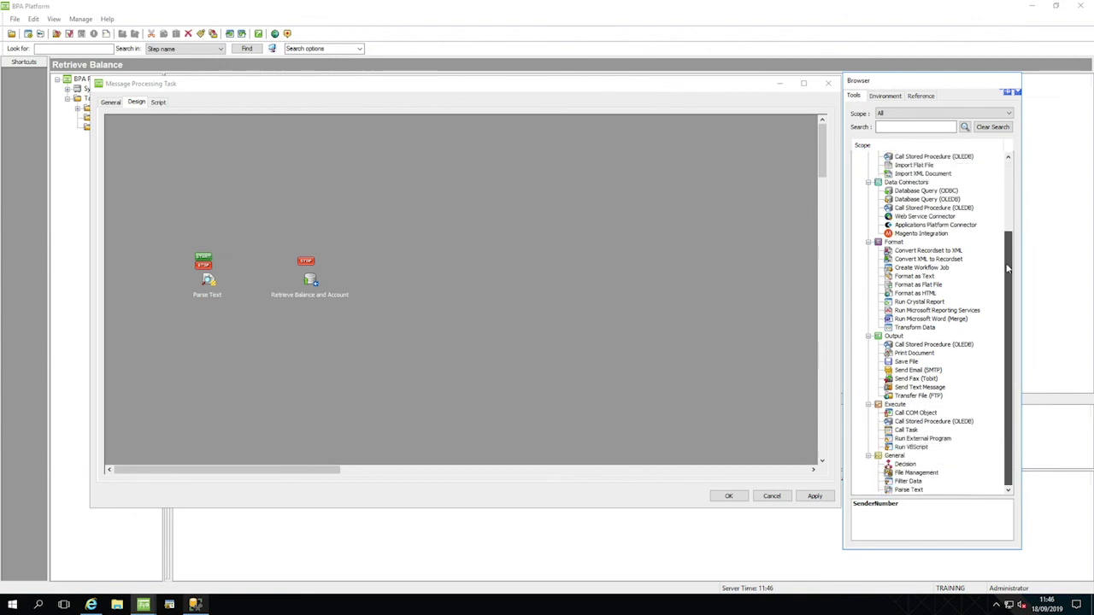
pyautogui.moveTo(914, 448); pyautogui.dragTo(413, 277)
pyautogui.click(445, 154)
pyautogui.write('Balance')
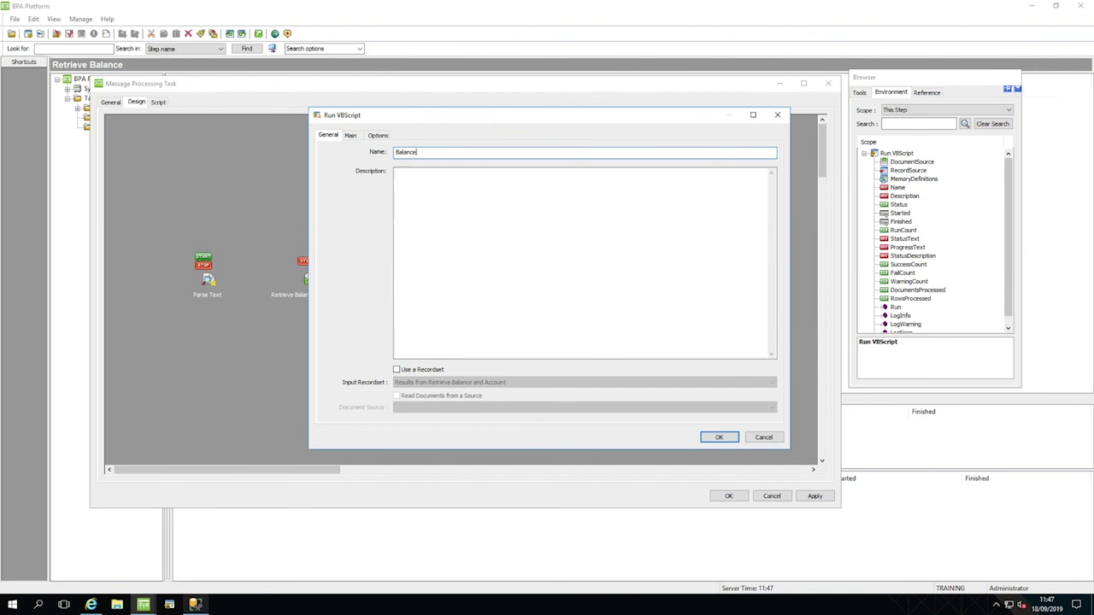
# Start an assignment to the task's Balance variable inside Balance_Function, written as Variables("Balance") =.
pyautogui.click(358, 140)
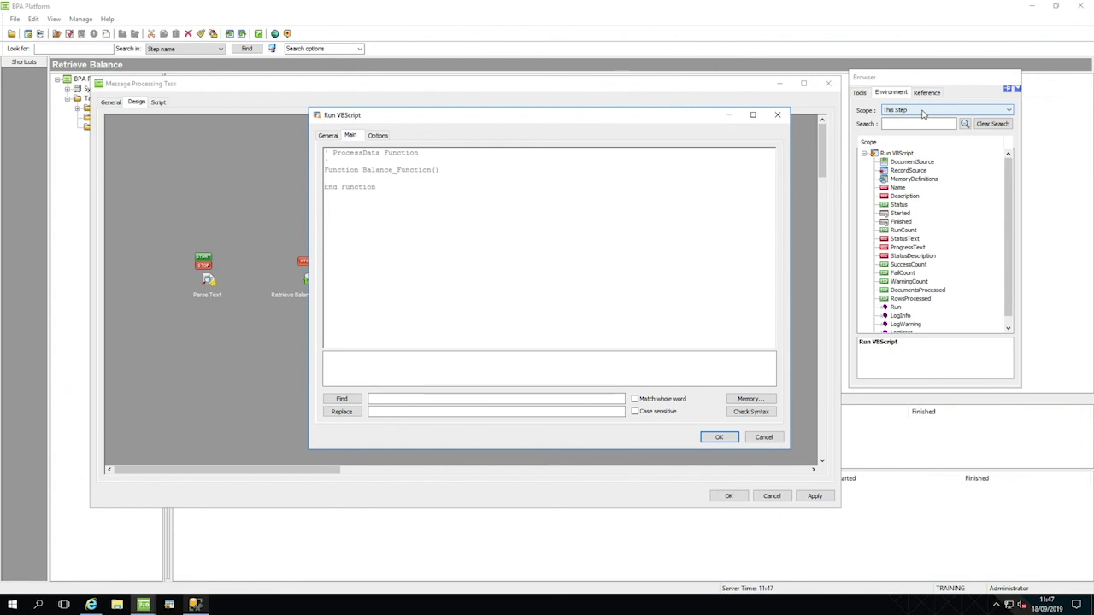
pyautogui.click(923, 112)
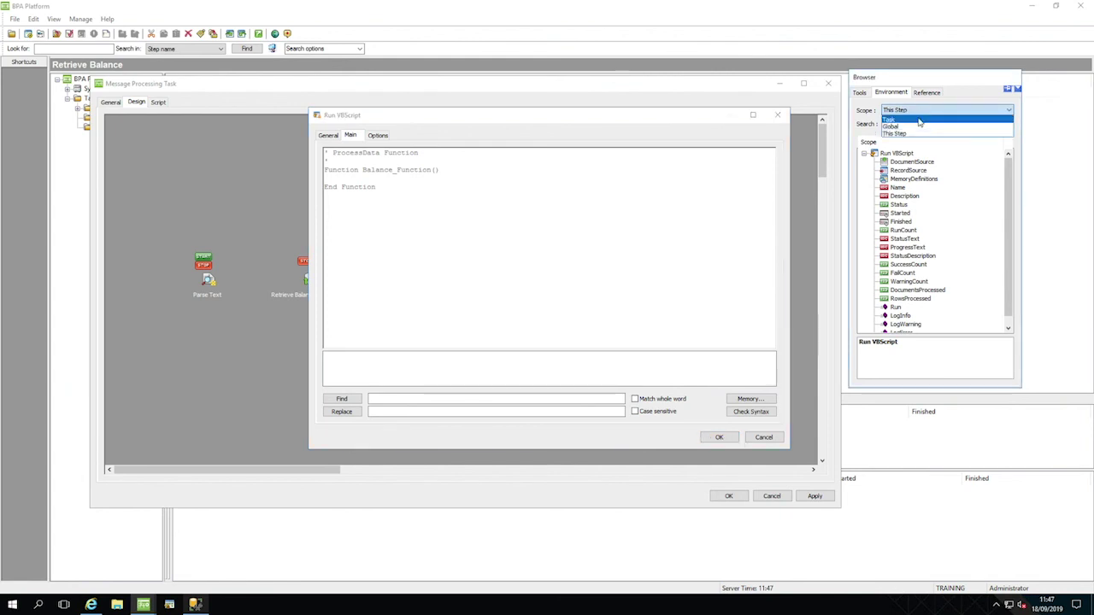
pyautogui.click(921, 119)
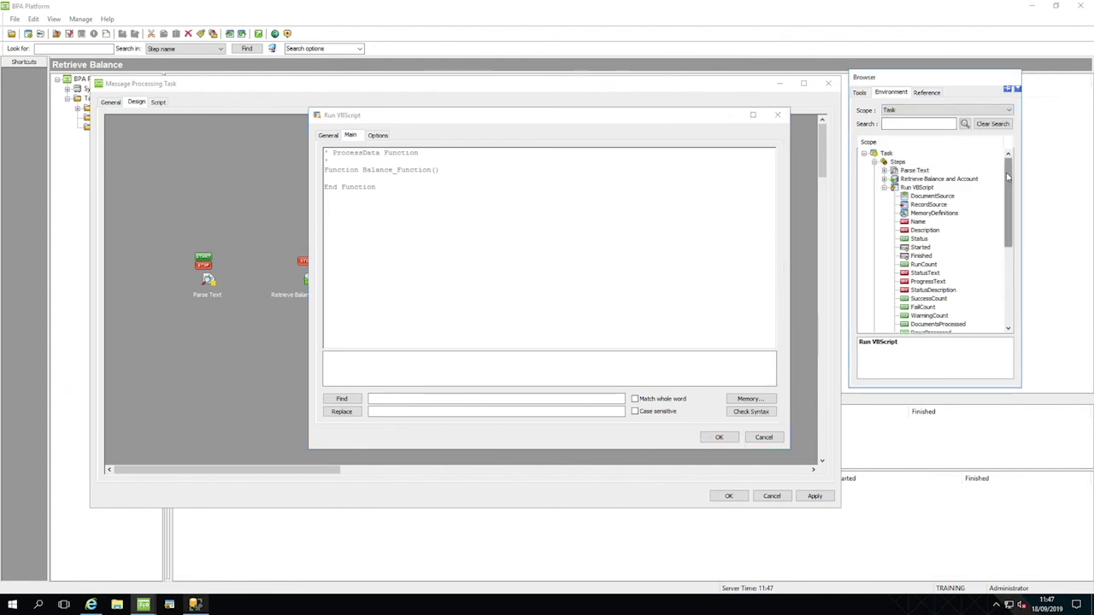
pyautogui.moveTo(1008, 177); pyautogui.dragTo(1009, 251)
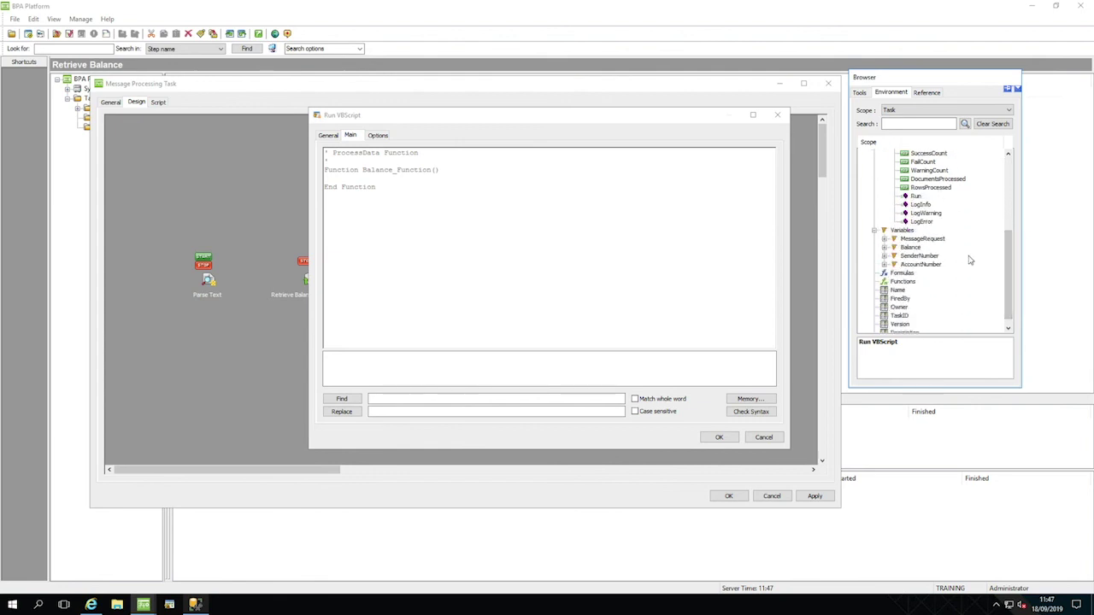
pyautogui.moveTo(906, 247); pyautogui.dragTo(335, 179)
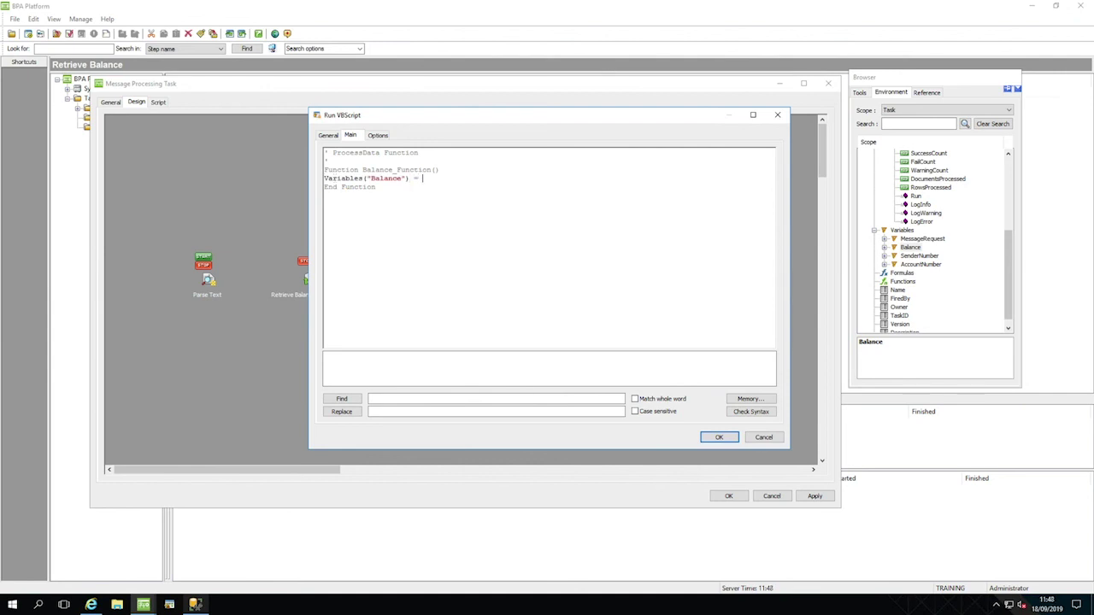
# Complete the assignment with the BALANCE recordset field of the Retrieve Balance and Account step, and save the script step.
pyautogui.moveTo(1008, 246); pyautogui.dragTo(996, 164)
pyautogui.click(884, 179)
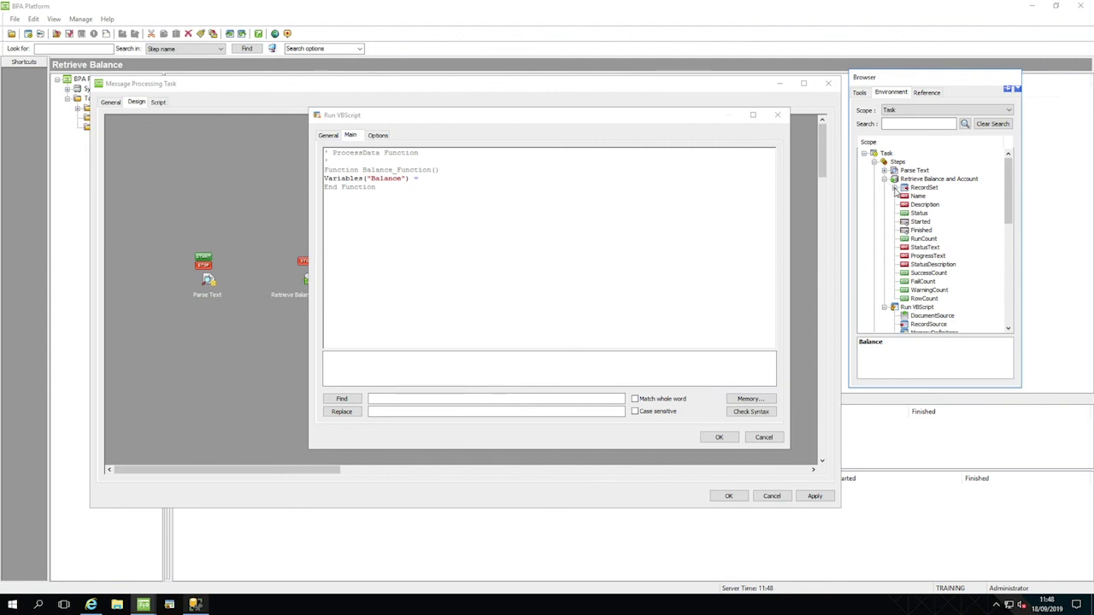
pyautogui.click(895, 188)
pyautogui.moveTo(924, 216); pyautogui.dragTo(461, 180)
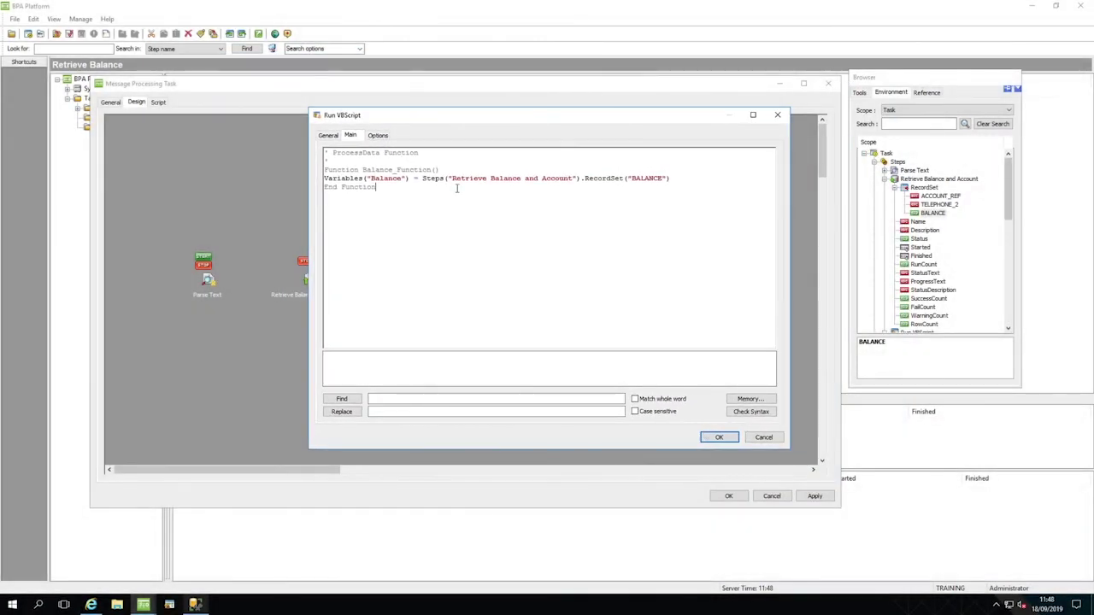
pyautogui.click(706, 438)
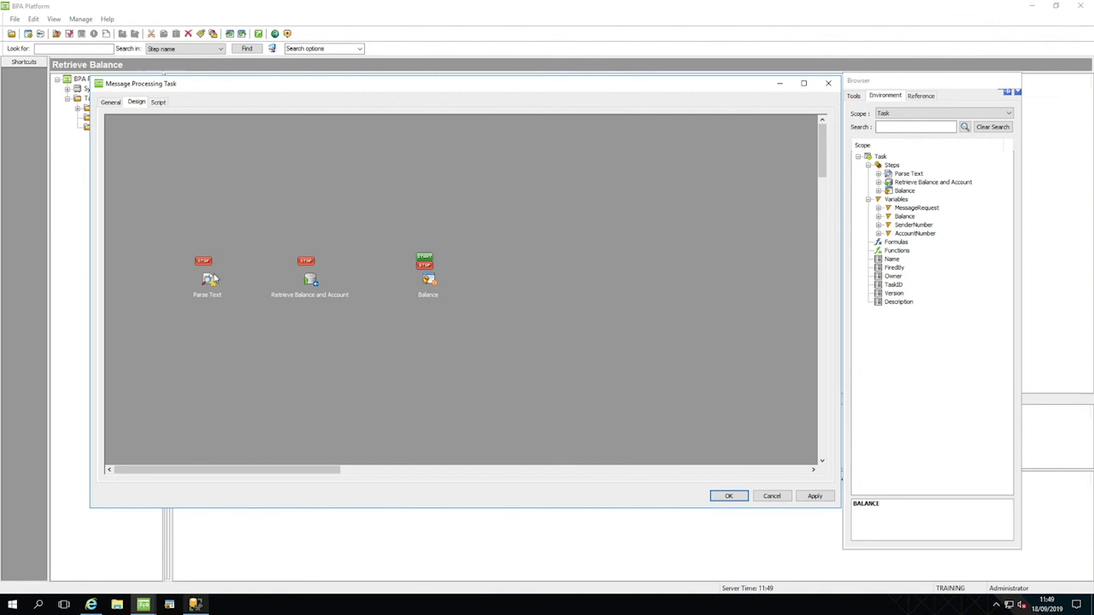
# Link Parse Text to Retrieve Balance and Account and that step to Balance, and save the Message Processing Task.
pyautogui.moveTo(212, 280); pyautogui.dragTo(429, 284)
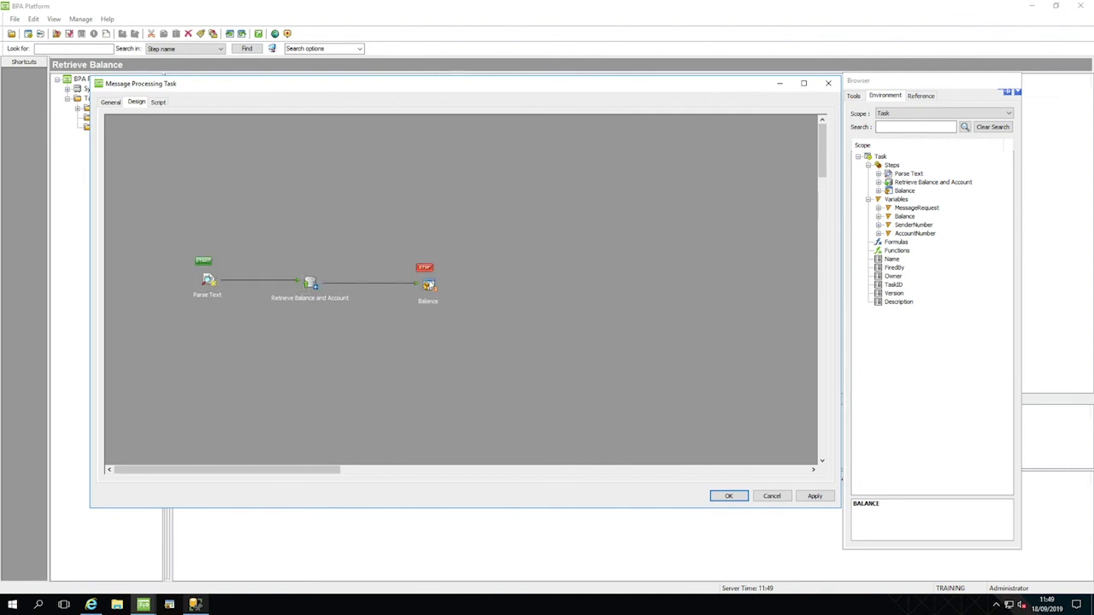
pyautogui.click(725, 497)
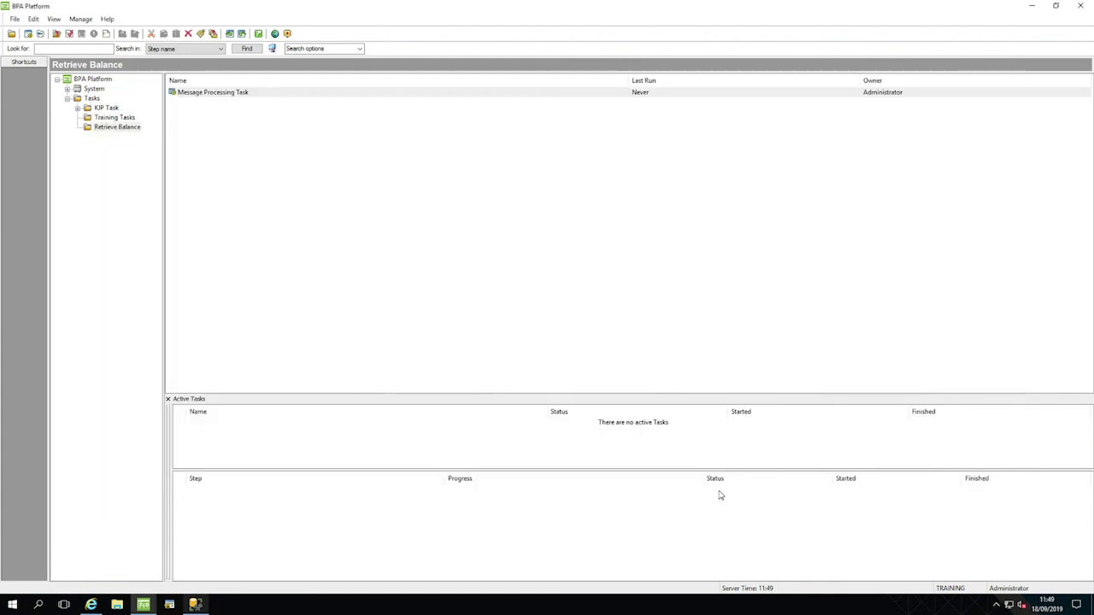